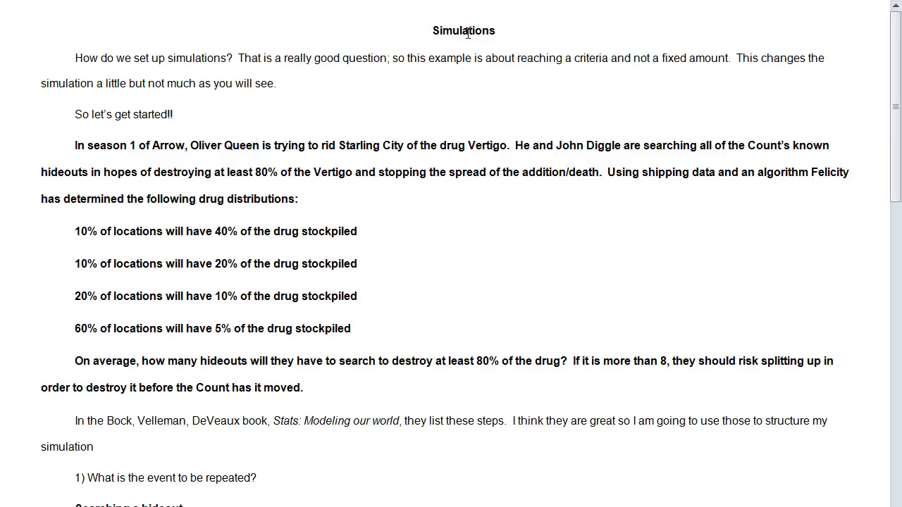
- Highlight the Simulations title, the introduction's opening question and the scenario's first sentence while reading
drag(433, 27, 500, 32)
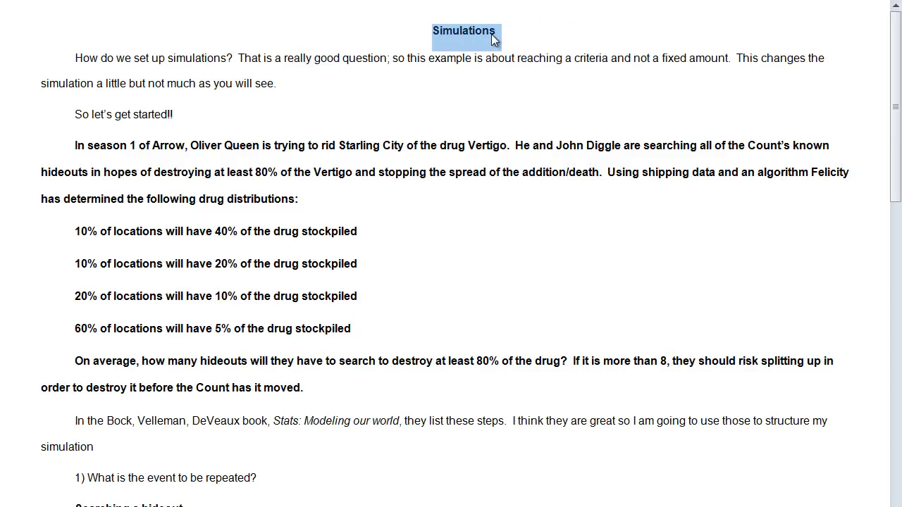
click(483, 41)
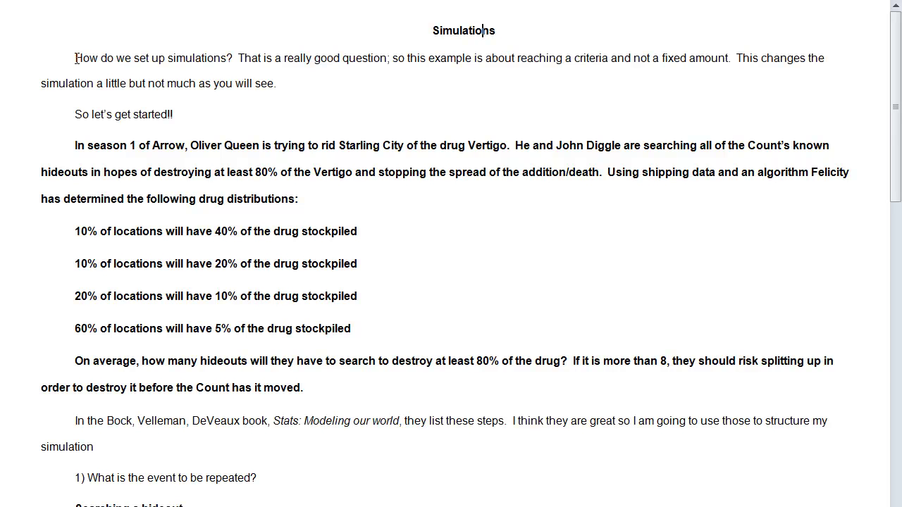
drag(76, 58, 720, 65)
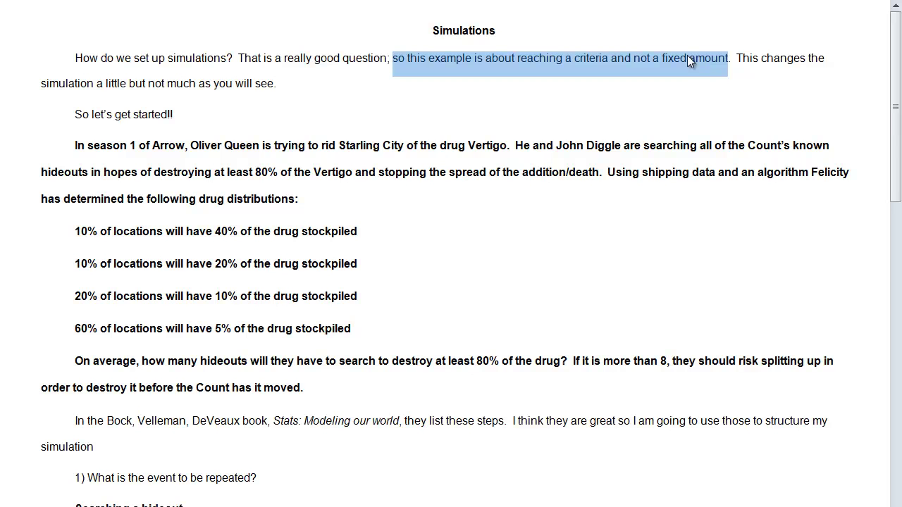
click(734, 59)
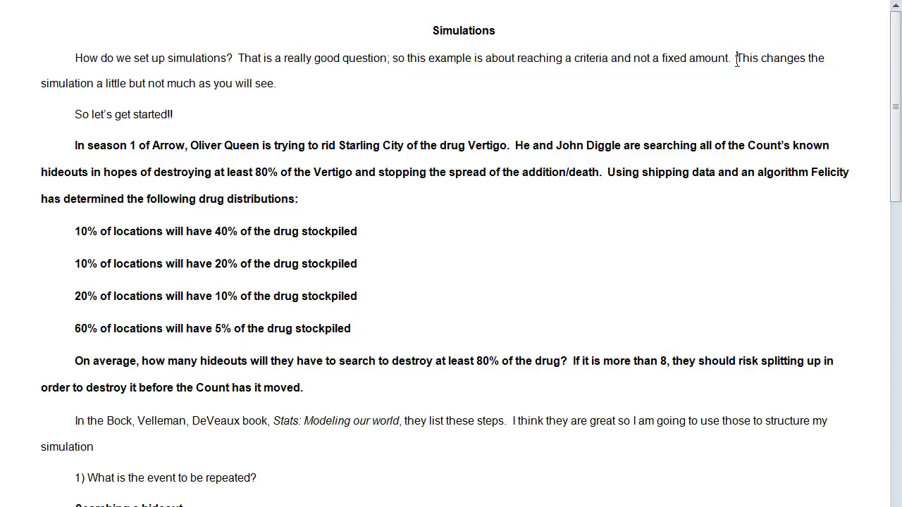
drag(732, 59, 822, 61)
drag(41, 83, 279, 86)
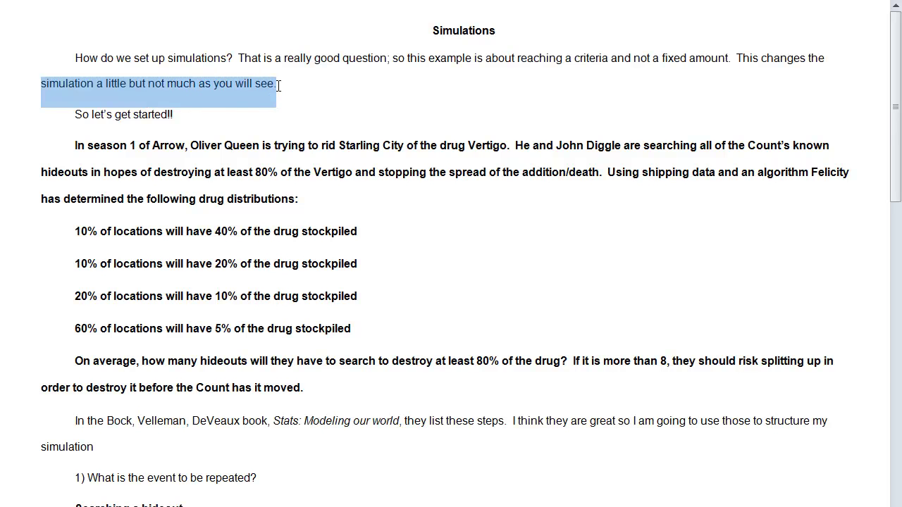
drag(74, 116, 175, 120)
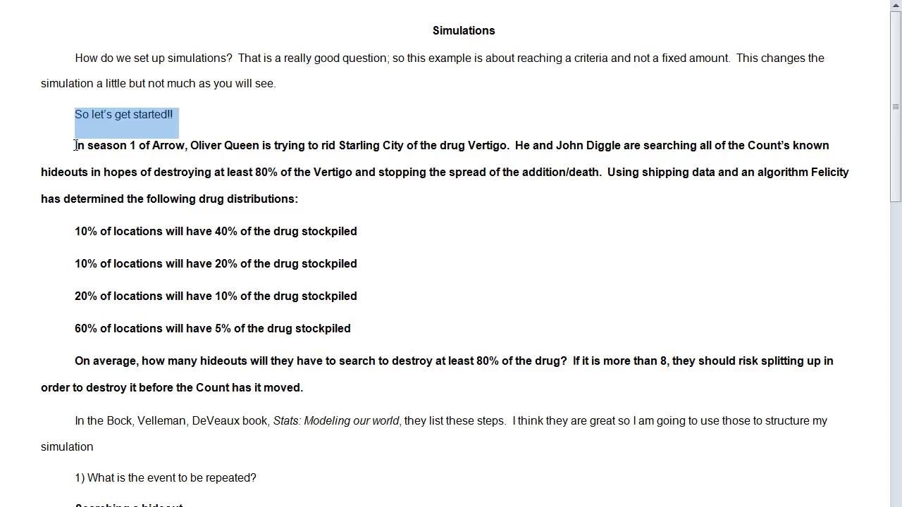
drag(76, 145, 502, 146)
click(517, 148)
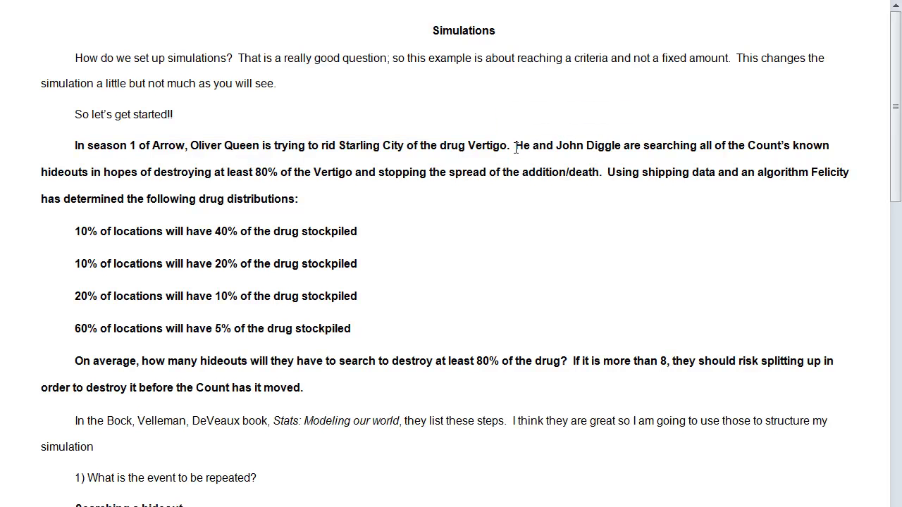
- Highlight the scenario sentences on searching hideouts, the 80% destruction goal and the shipping data
drag(516, 148, 808, 147)
drag(39, 171, 599, 177)
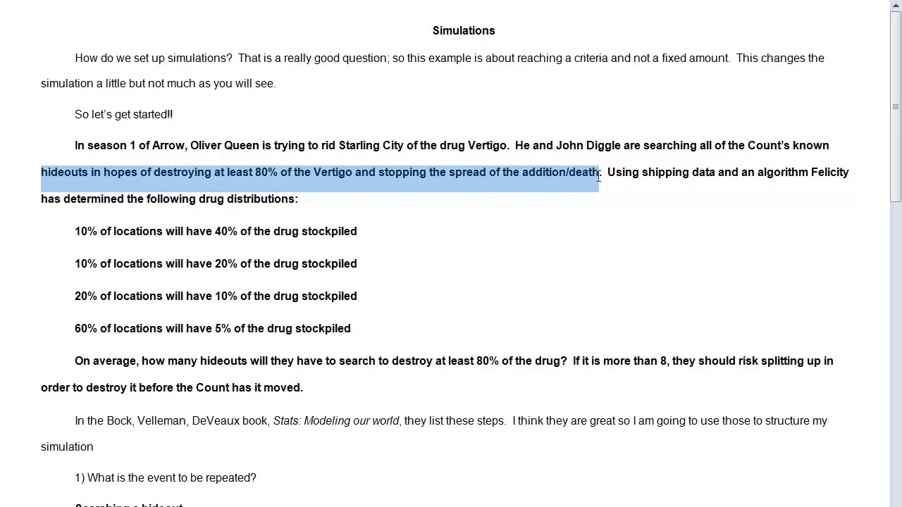
click(605, 175)
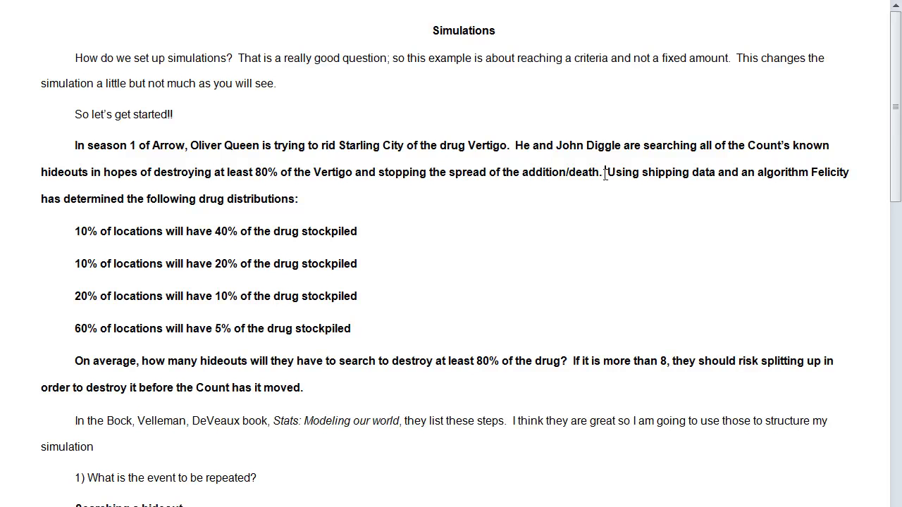
drag(604, 175, 831, 172)
drag(43, 199, 306, 197)
- Highlight each of the four drug distribution lines in turn
click(124, 232)
drag(76, 234, 345, 234)
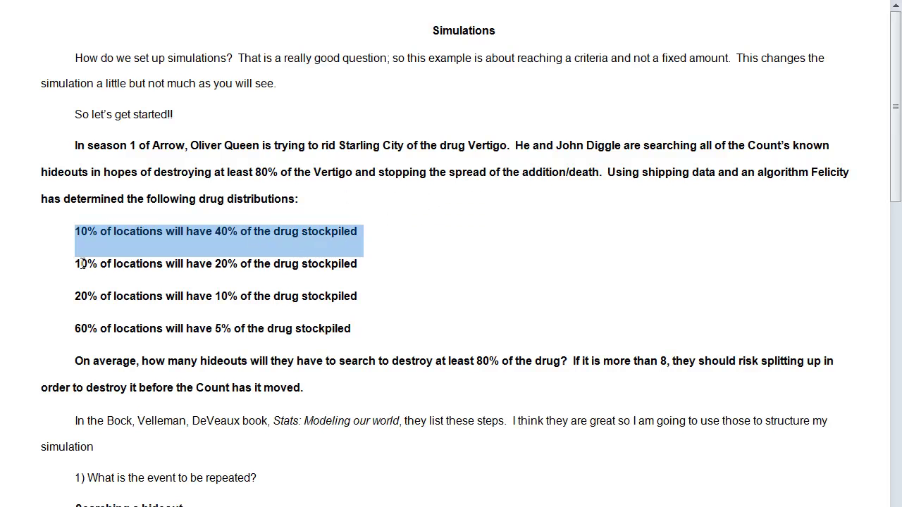
drag(76, 263, 346, 265)
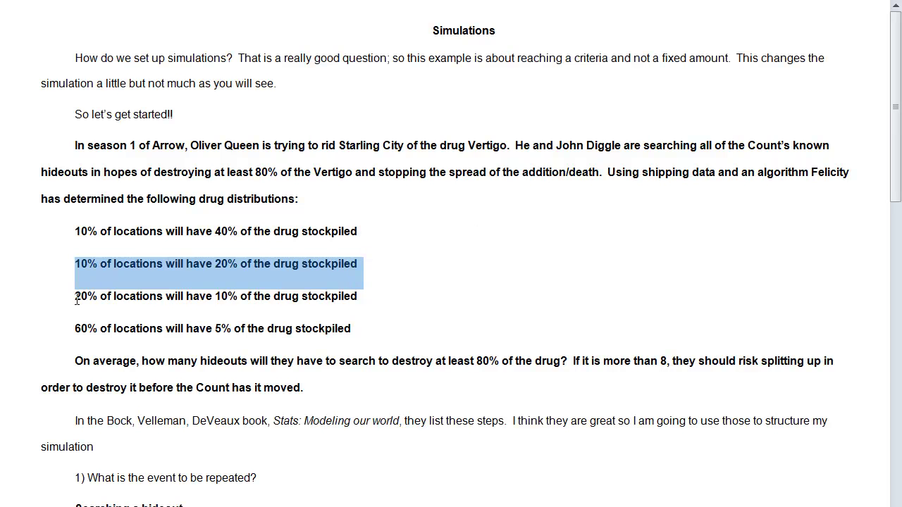
drag(77, 297, 348, 312)
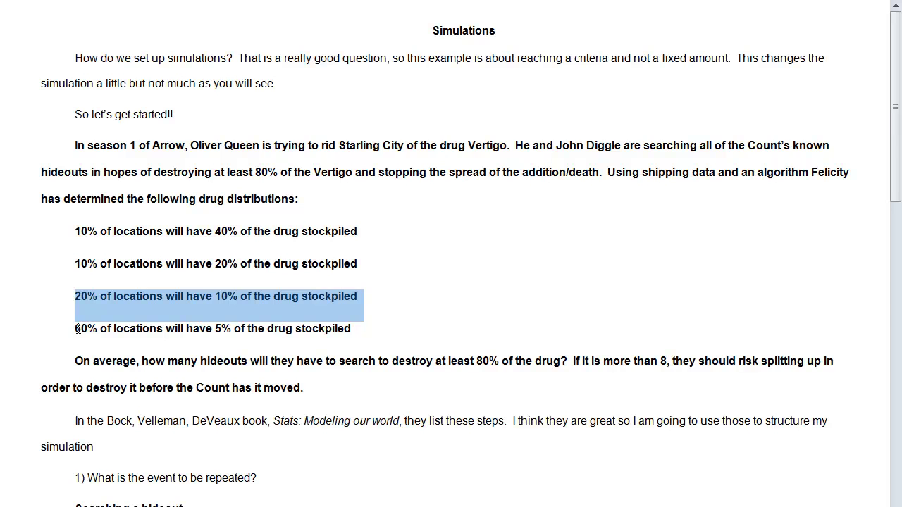
drag(77, 328, 341, 327)
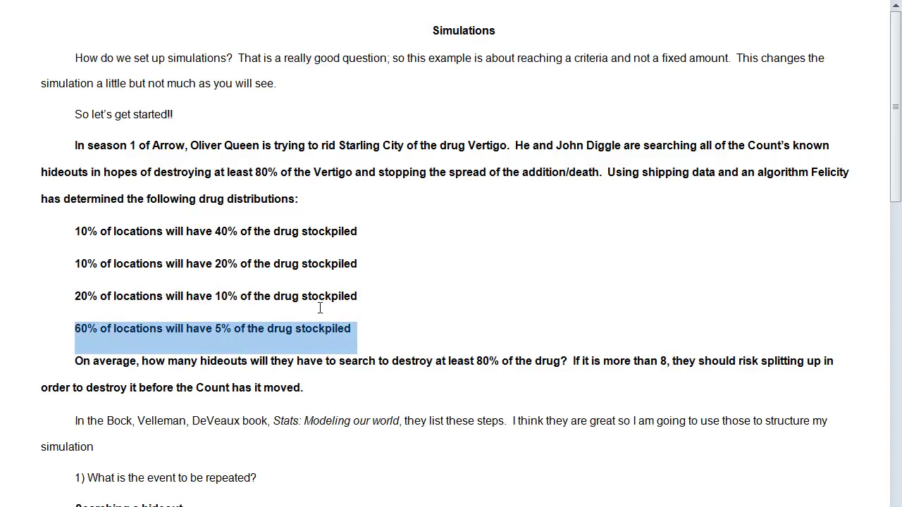
click(321, 307)
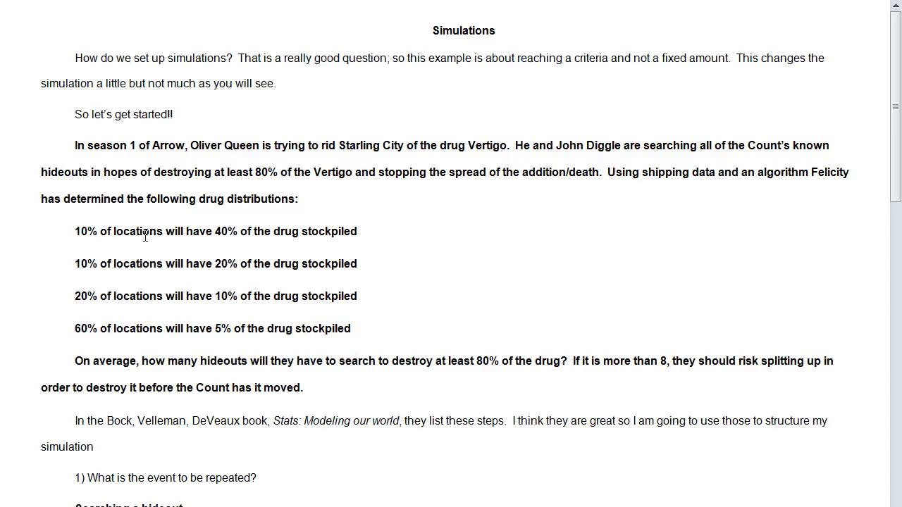
- Highlight the location percentages on each distribution line and the 40% stockpile value, undoing an accidental move
drag(75, 231, 165, 232)
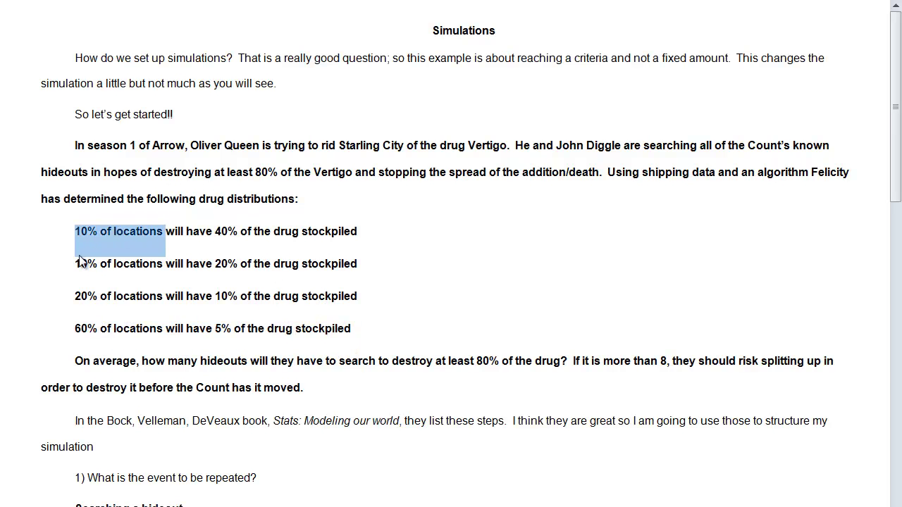
drag(75, 262, 165, 262)
drag(76, 295, 114, 325)
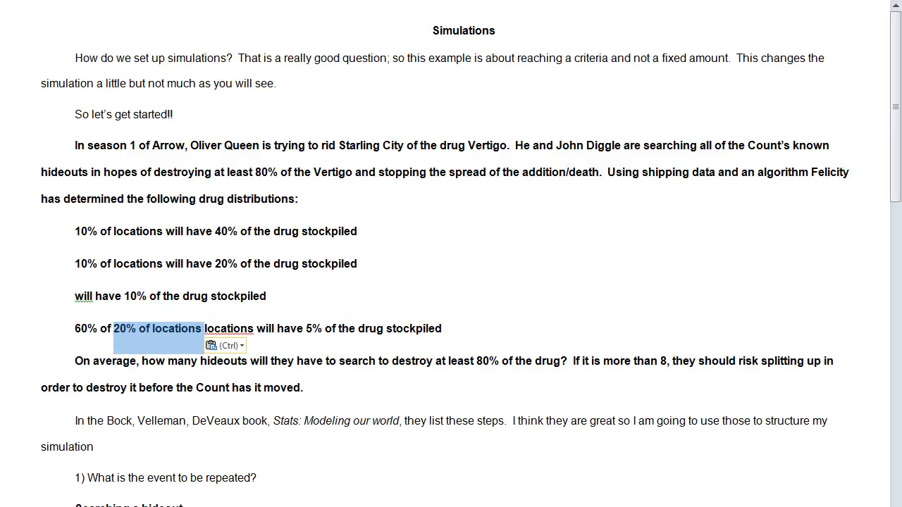
key(ctrl+z)
drag(75, 328, 165, 330)
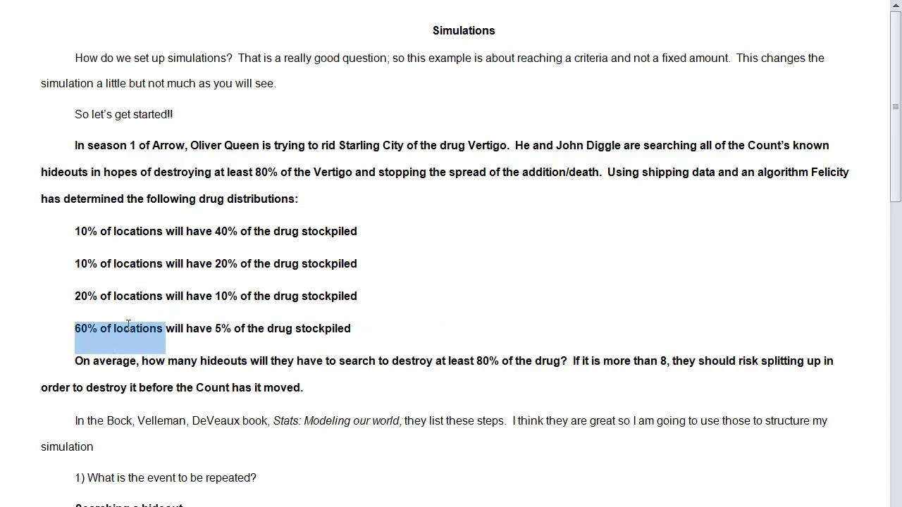
click(201, 328)
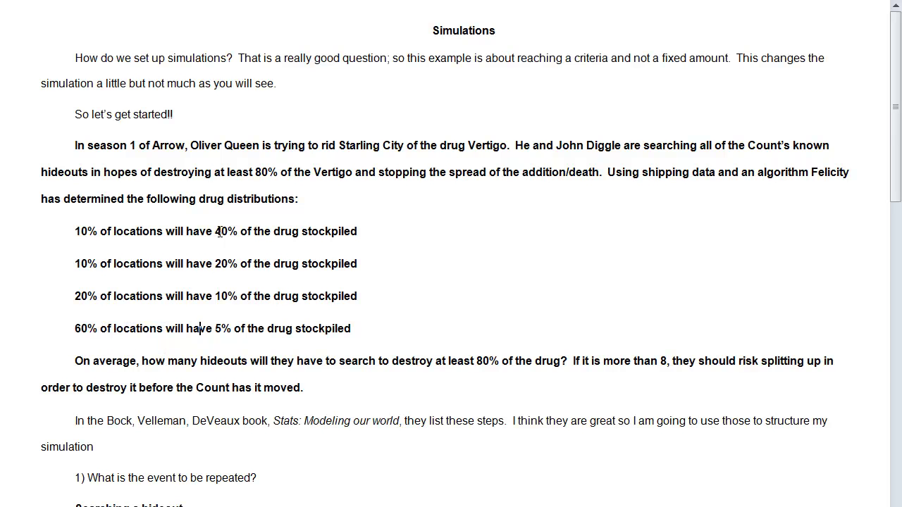
drag(215, 231, 236, 234)
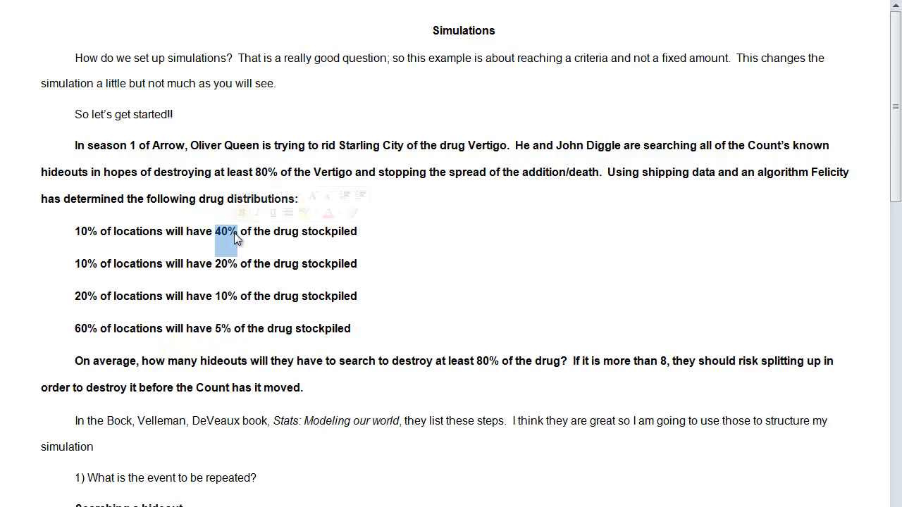
click(238, 296)
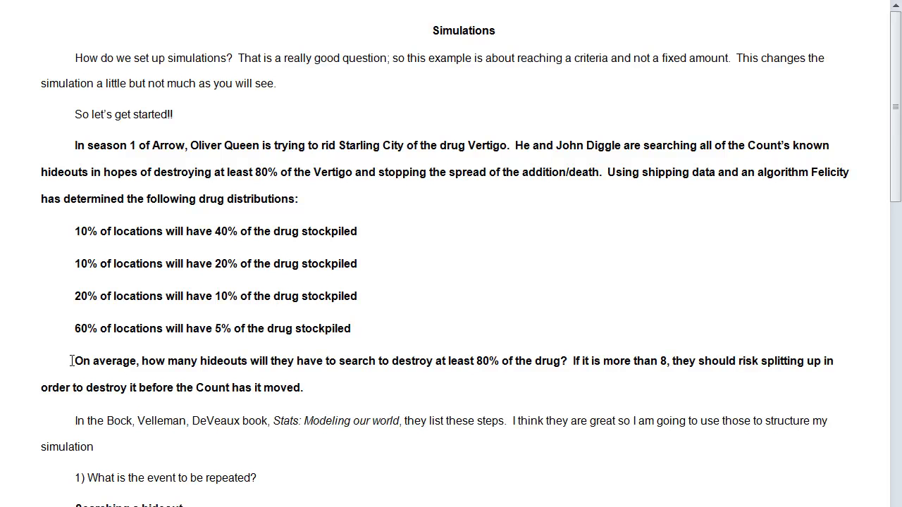
- Highlight the average-hideouts question, the splitting-up condition and the statistics book reference
drag(74, 361, 829, 362)
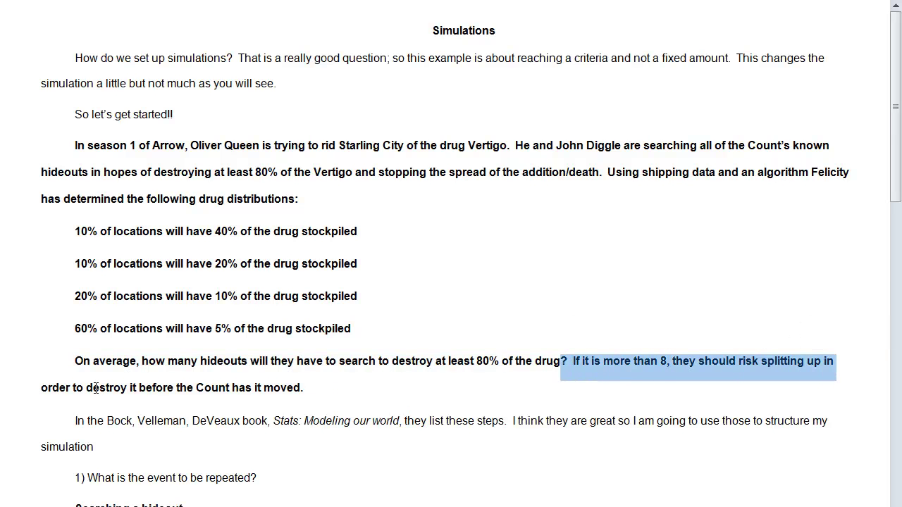
click(48, 390)
drag(47, 389, 309, 387)
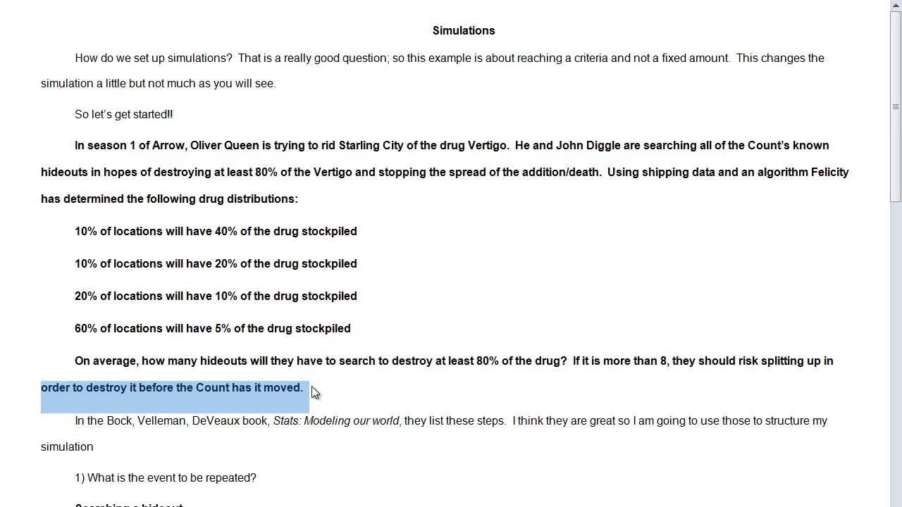
click(314, 393)
scroll(311, 389, down, 4)
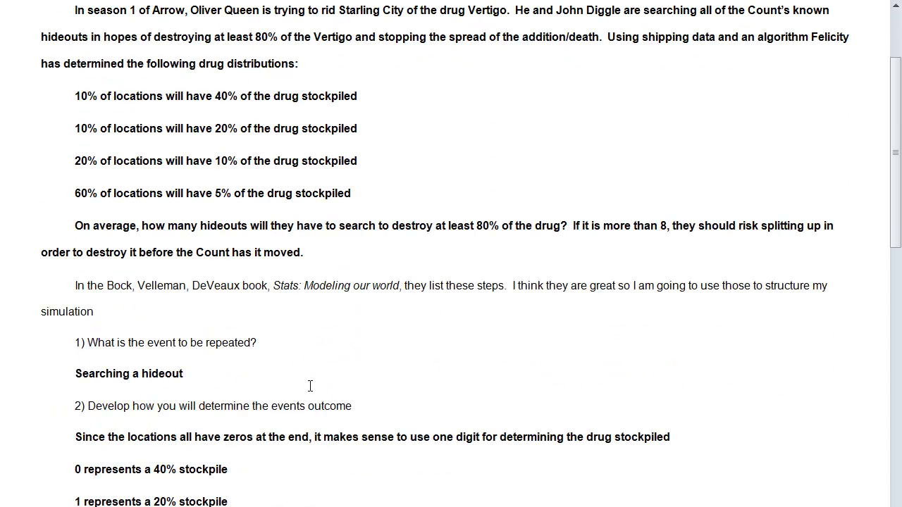
scroll(310, 386, down, 1)
drag(74, 252, 818, 261)
double_click(46, 279)
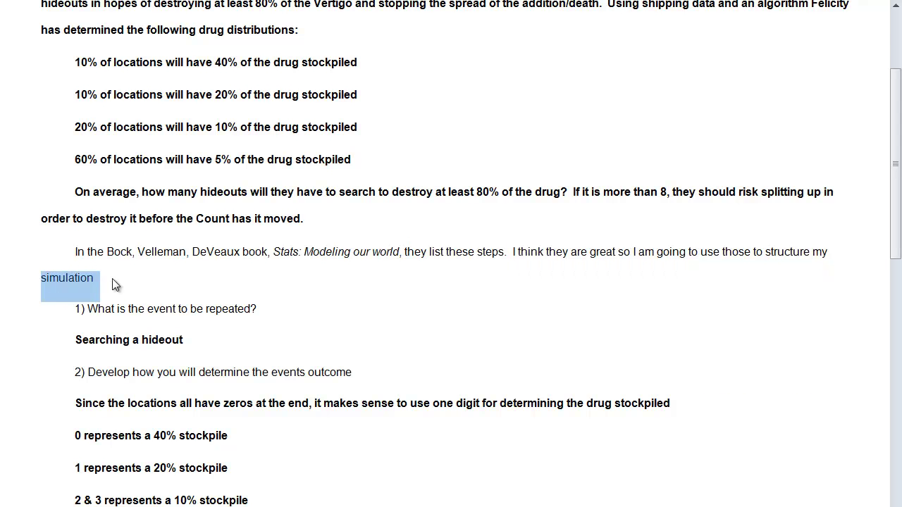
click(113, 279)
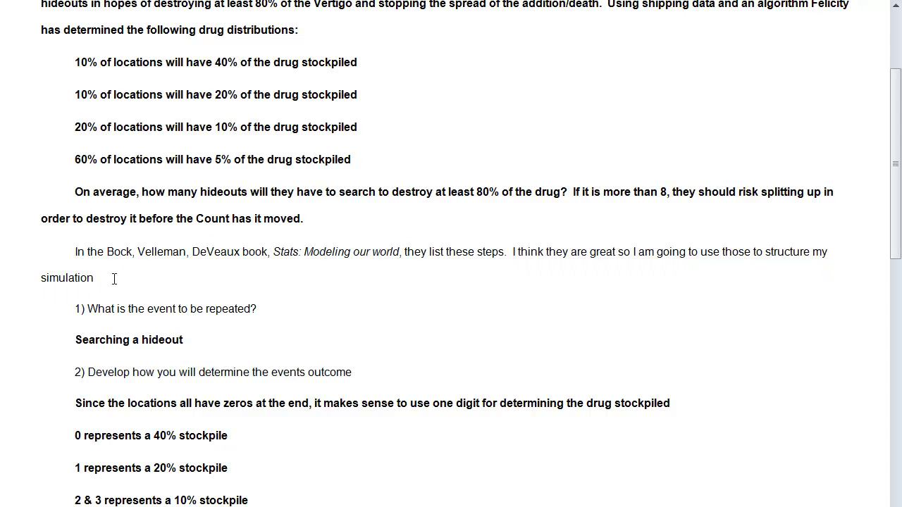
- Highlight step 1's question and its answer 'Searching a hideout', then the step 2 question
scroll(115, 279, down, 2)
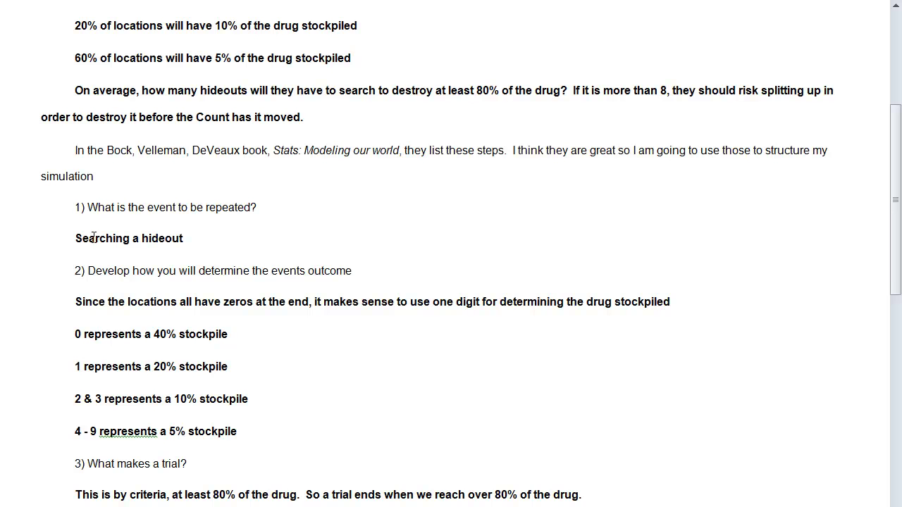
drag(75, 209, 255, 209)
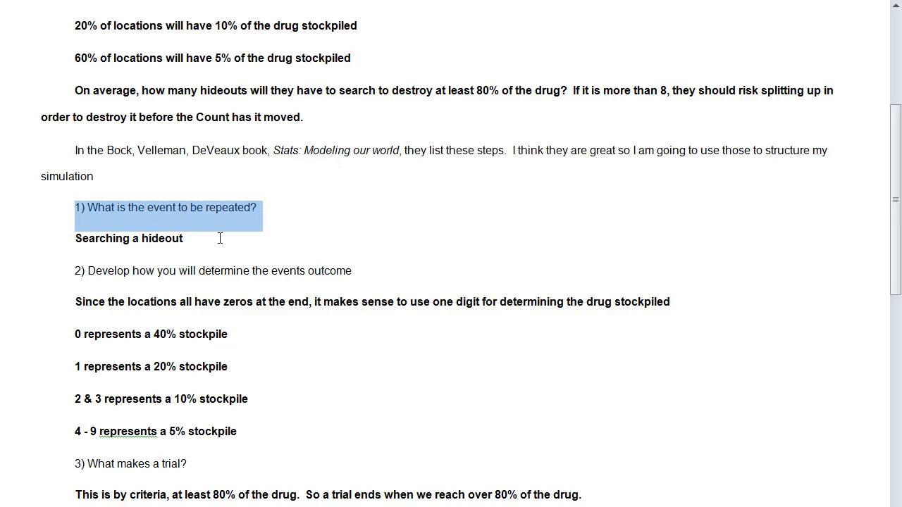
drag(75, 240, 185, 242)
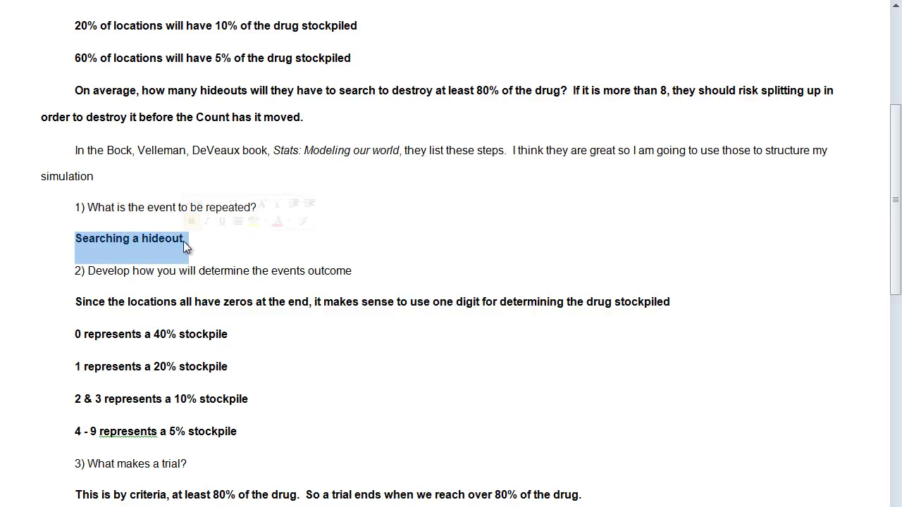
scroll(178, 257, down, 2)
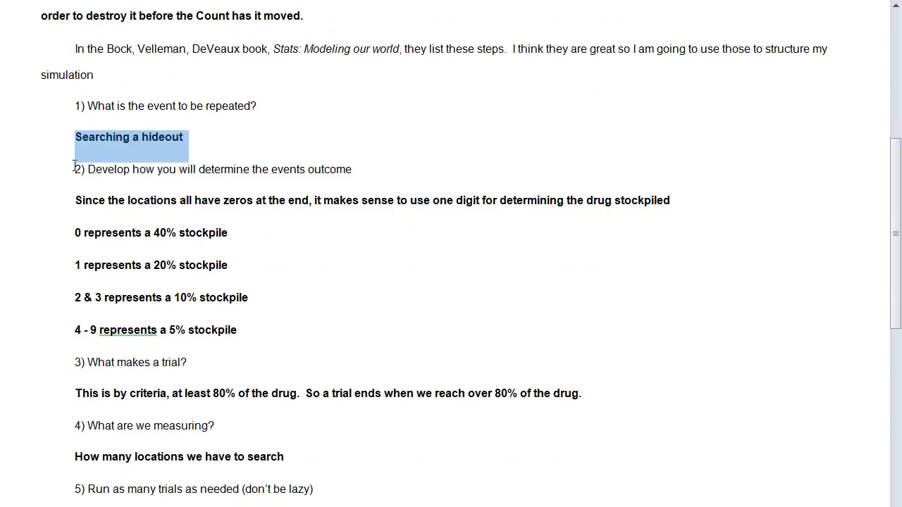
drag(75, 169, 317, 170)
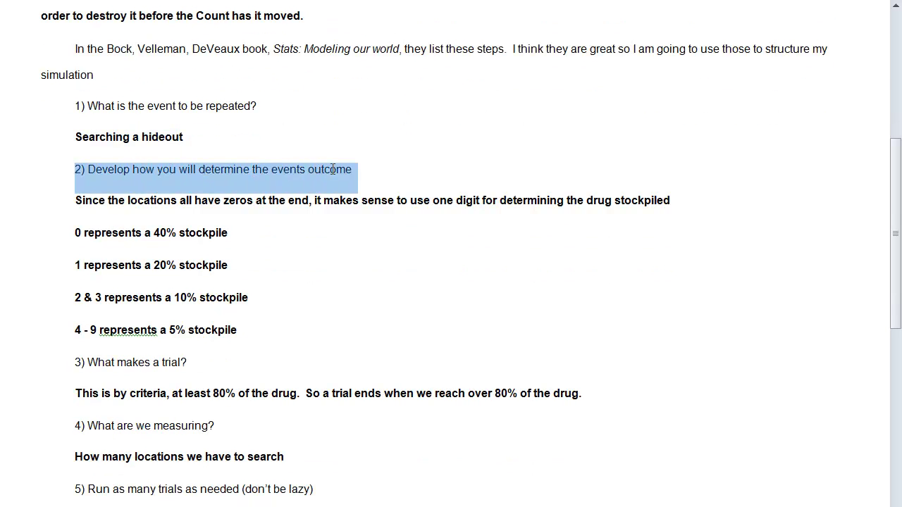
click(107, 204)
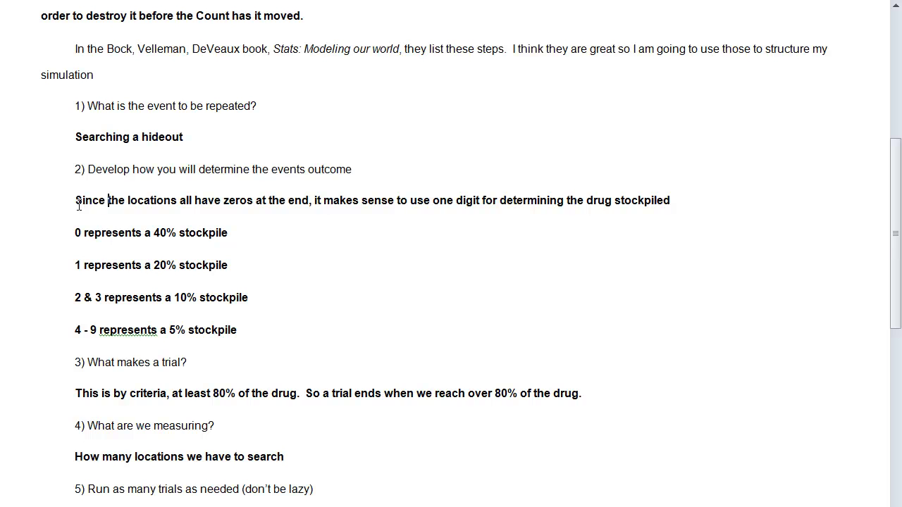
- Highlight the digit-assignment answer and the rules for digits 0, 1, 2 & 3 and 4 - 9
drag(76, 201, 671, 204)
double_click(78, 233)
drag(155, 233, 177, 234)
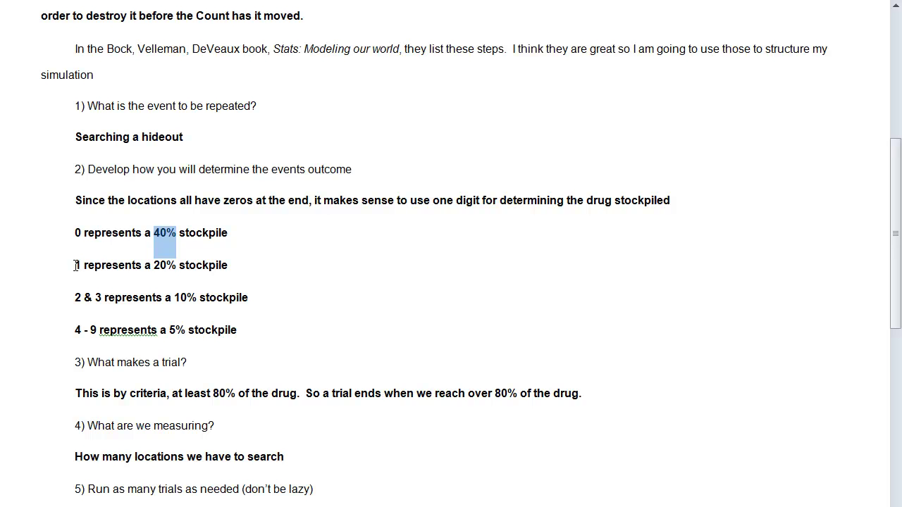
drag(75, 264, 173, 268)
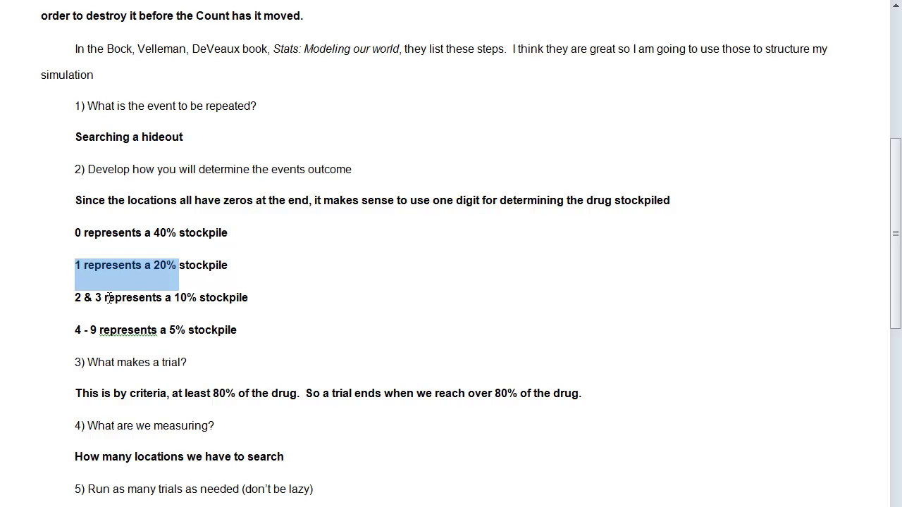
drag(76, 297, 192, 298)
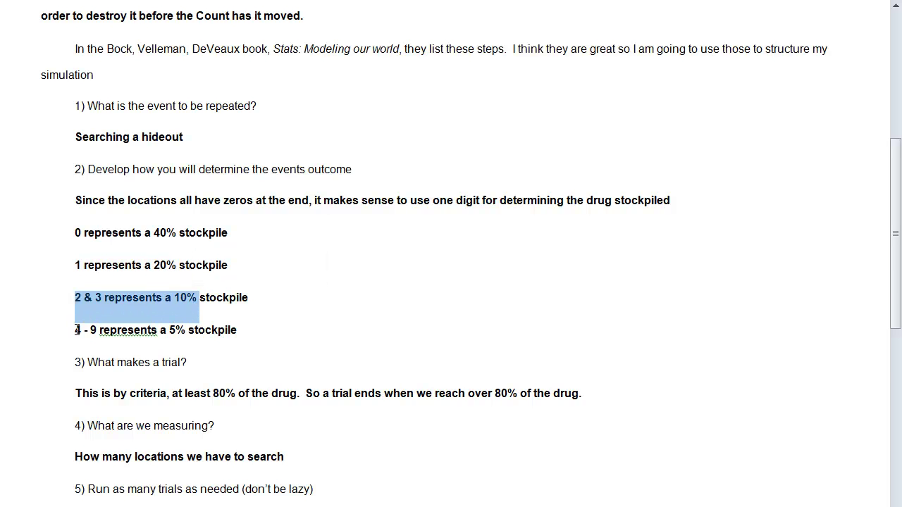
drag(77, 329, 97, 330)
- Correct 'represents' to 'represent' and add '-> 1/10 = 10%' and '-> 2/10 = 20%' to the 0 and 2 & 3 rules
right_click(155, 333)
click(187, 346)
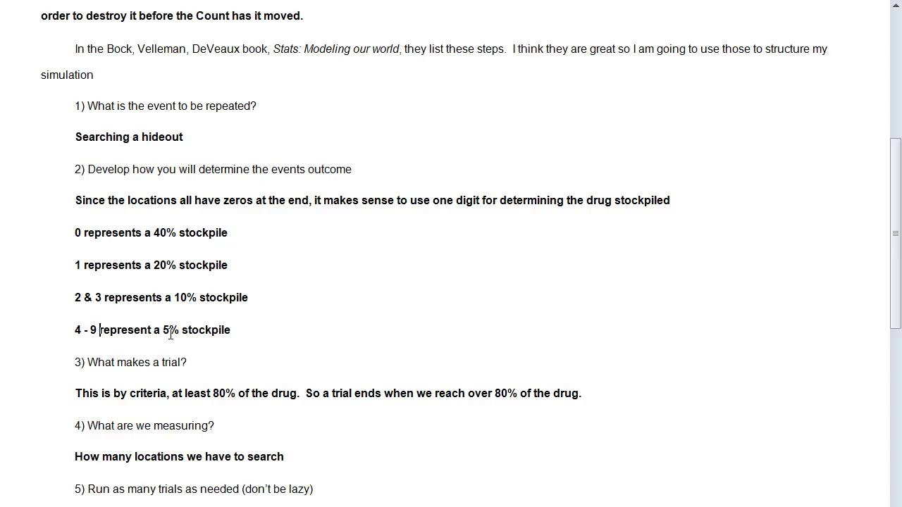
click(262, 228)
text(-> 1/10 = 10%)
click(284, 302)
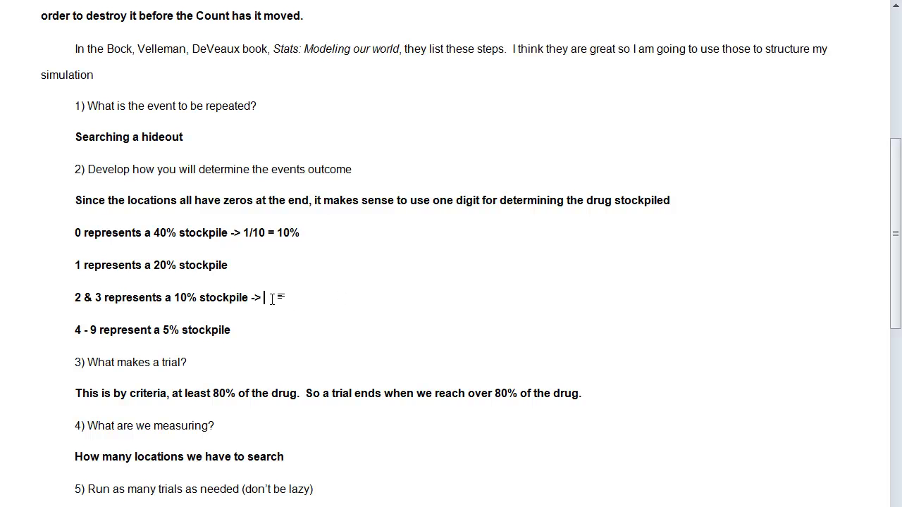
text(-> 2/10 = 20%)
scroll(180, 237, up, 5)
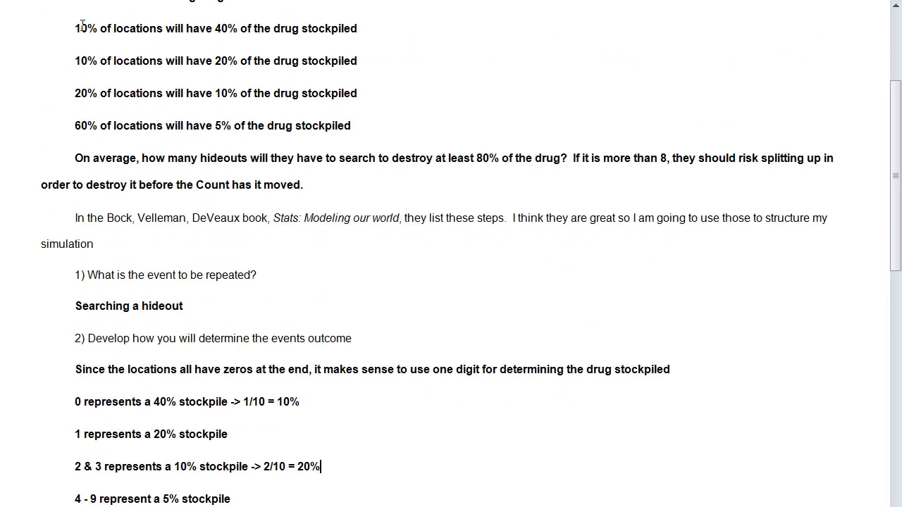
drag(80, 27, 363, 124)
- Highlight the step 3 question and the sentences on the trial criterion and when a trial ends
scroll(304, 337, down, 6)
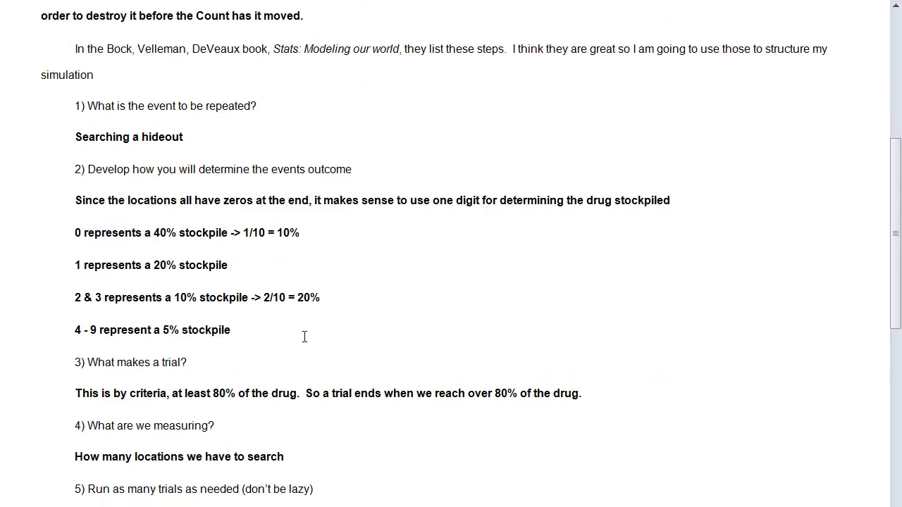
scroll(304, 337, down, 4)
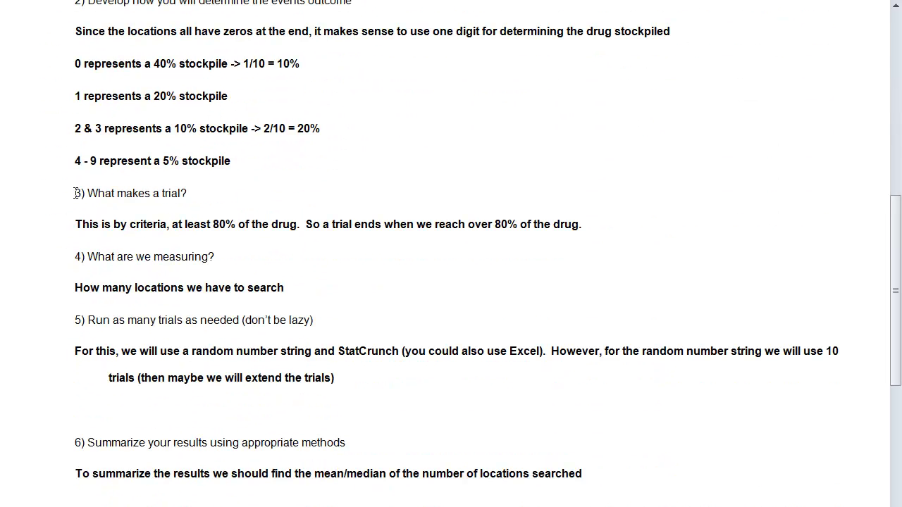
drag(76, 192, 200, 189)
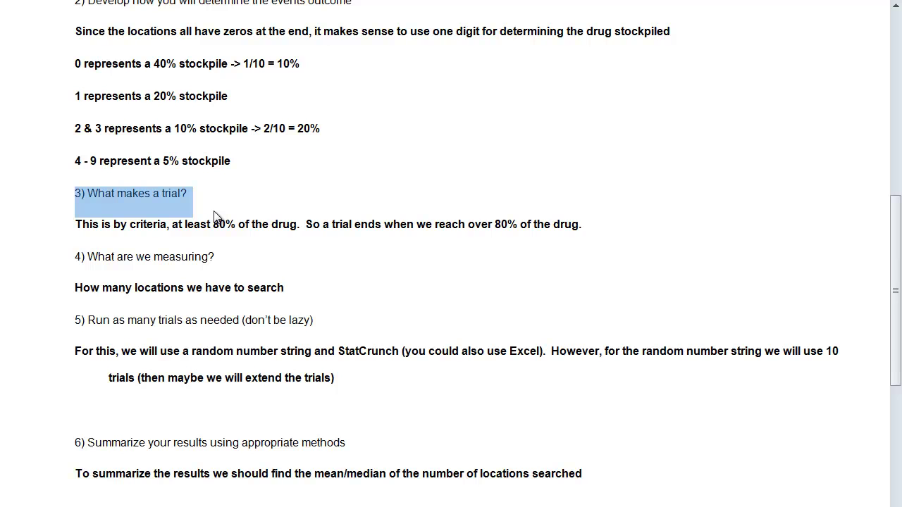
drag(78, 225, 292, 225)
click(307, 226)
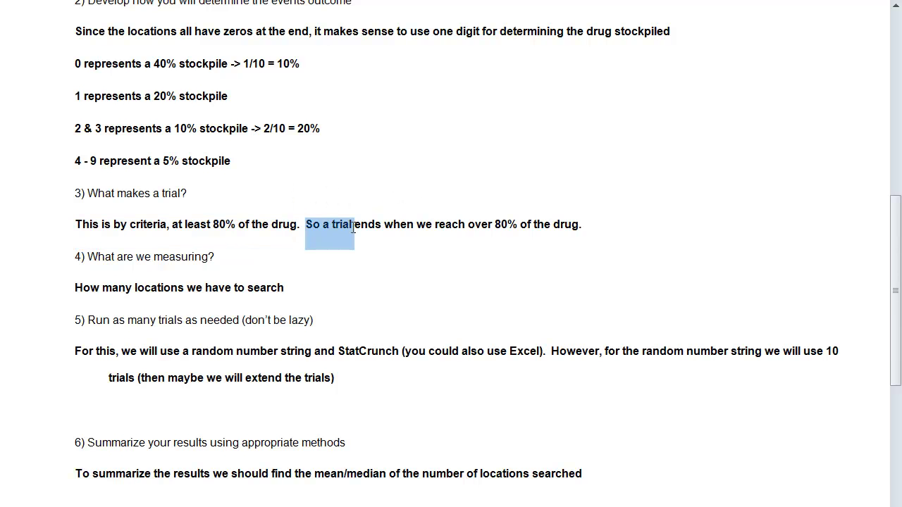
drag(393, 227, 587, 227)
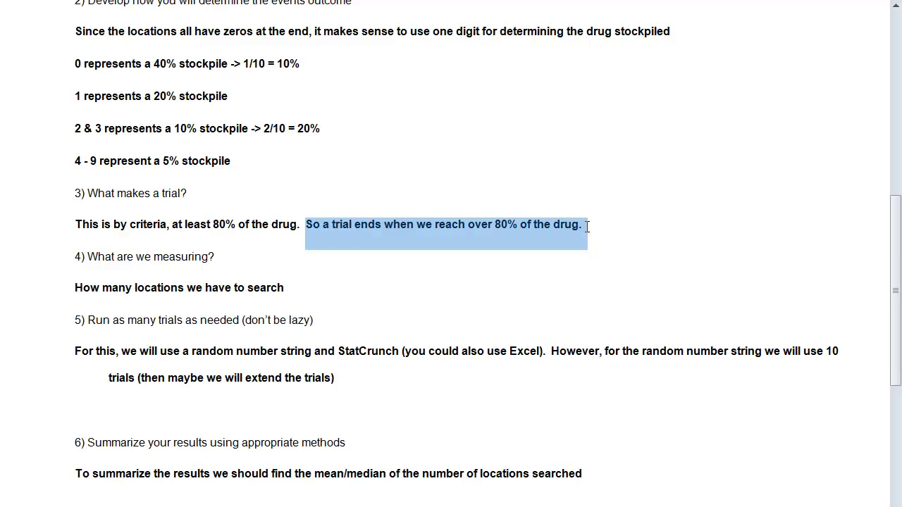
click(513, 225)
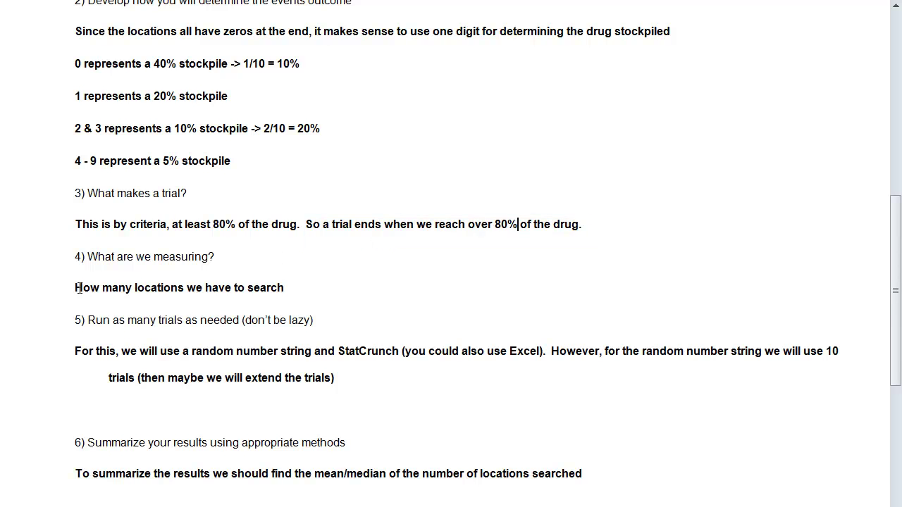
- Append ', to destroy more than 80% of the drug.' to the measuring answer line
drag(79, 288, 283, 285)
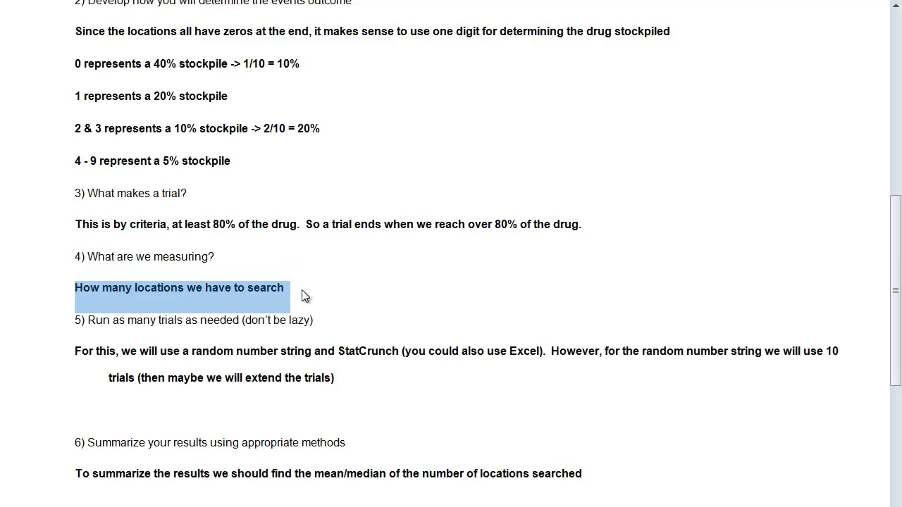
click(302, 289)
text(on average)
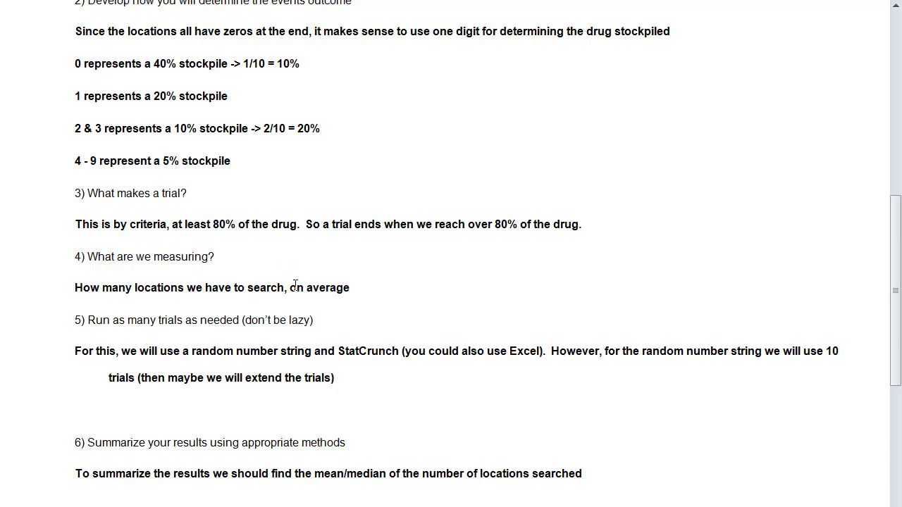
key(BackSpace)
key(BackSpace)
key(BackSpace)
key(BackSpace)
key(BackSpace)
key(BackSpace)
key(BackSpace)
key(BackSpace)
text(destroy 8more than80% og the)
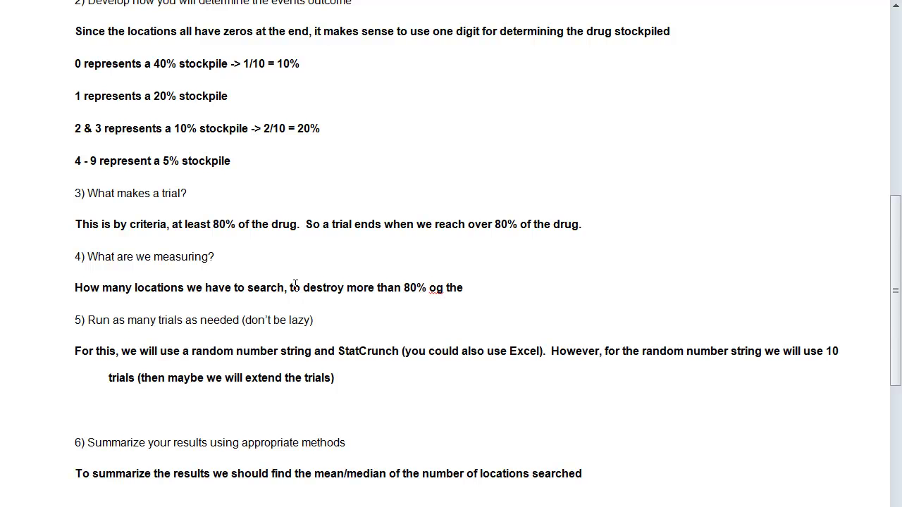
key(BackSpace)
key(BackSpace)
key(BackSpace)
key(BackSpace)
key(BackSpace)
key(BackSpace)
text(f the drug.)
- Highlight the step 5 instruction, its random-number answer and the line about extending the trials
drag(75, 318, 316, 324)
scroll(316, 325, down, 2)
click(248, 287)
drag(76, 289, 838, 289)
click(581, 312)
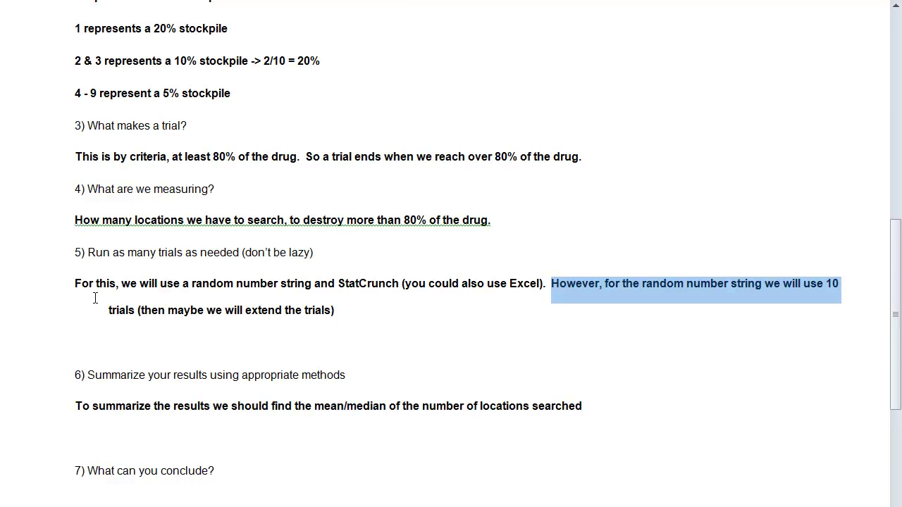
drag(105, 310, 336, 312)
click(338, 312)
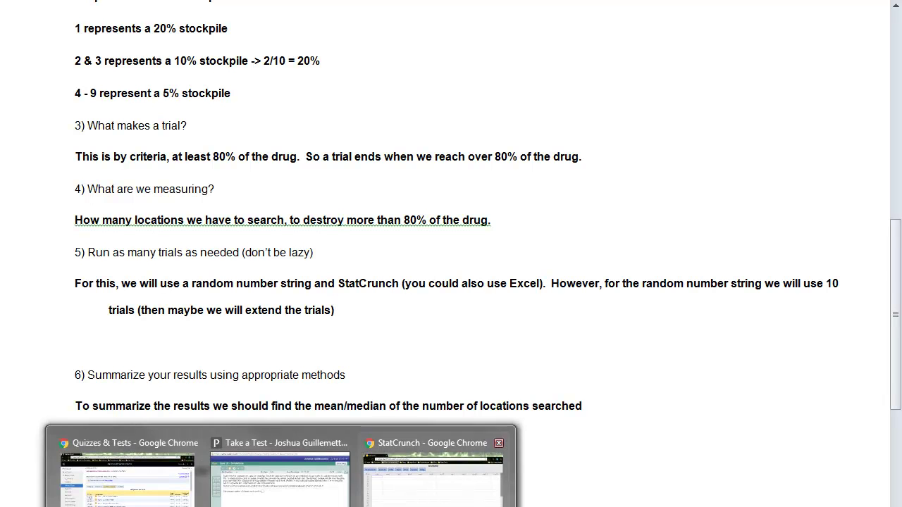
- Paste the 100 random digits into var1 of StatCrunch's data table, starting at row 1
click(437, 470)
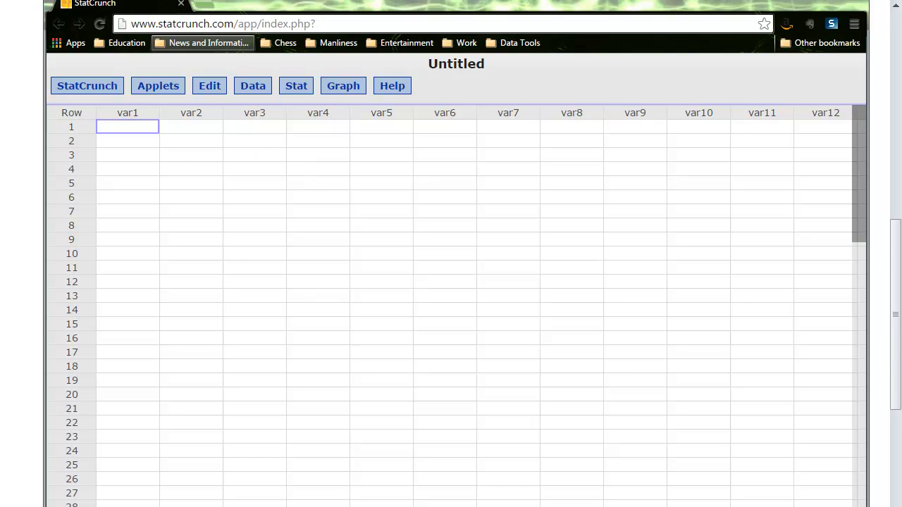
click(132, 113)
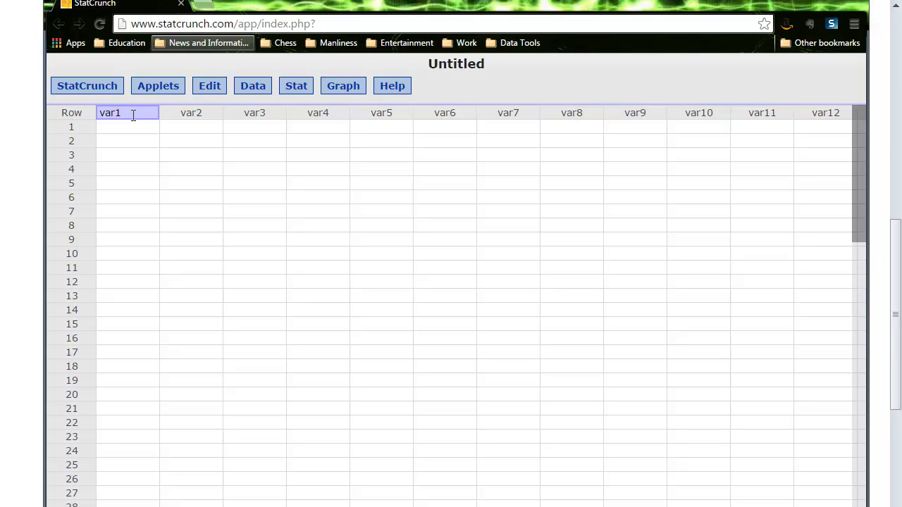
click(133, 115)
key(ctrl+v)
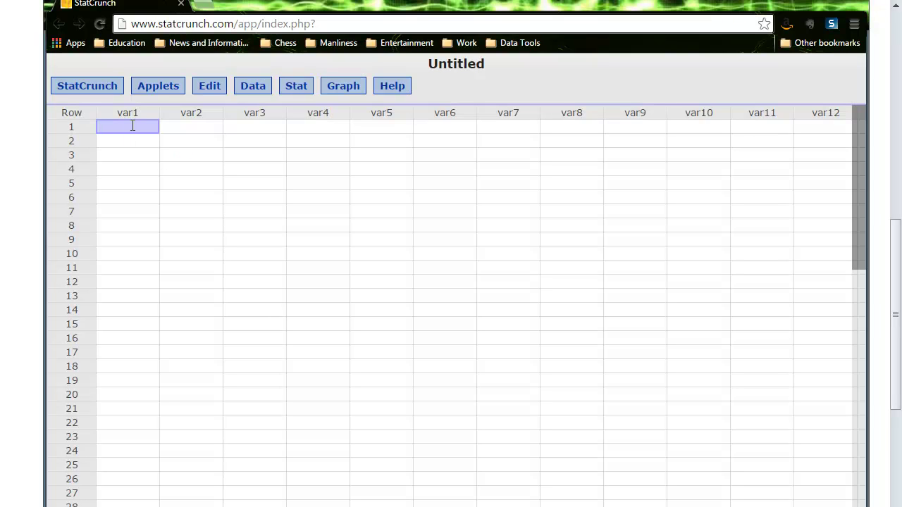
click(132, 126)
key(ctrl+v)
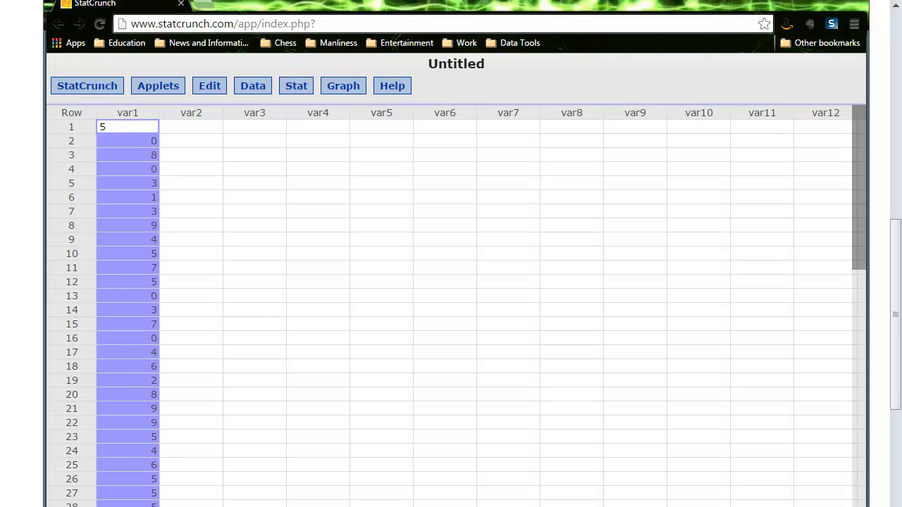
scroll(142, 504, down, 8)
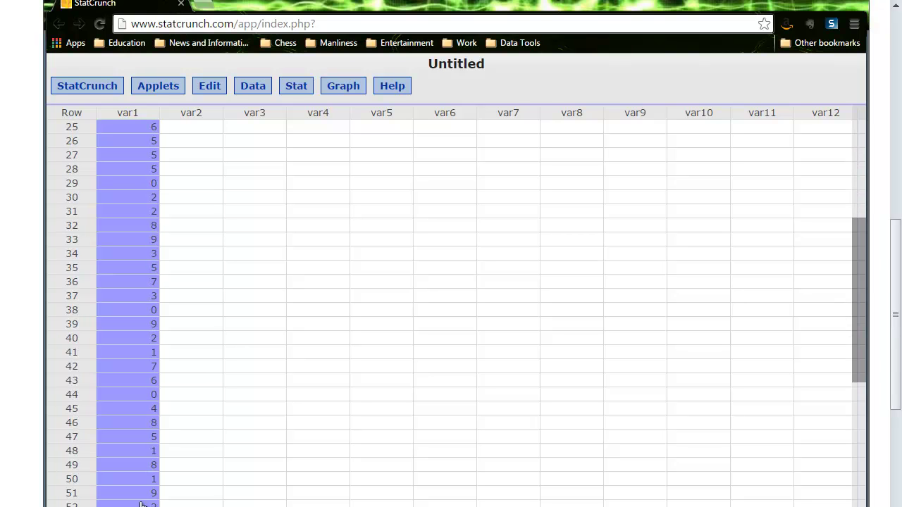
scroll(142, 504, down, 10)
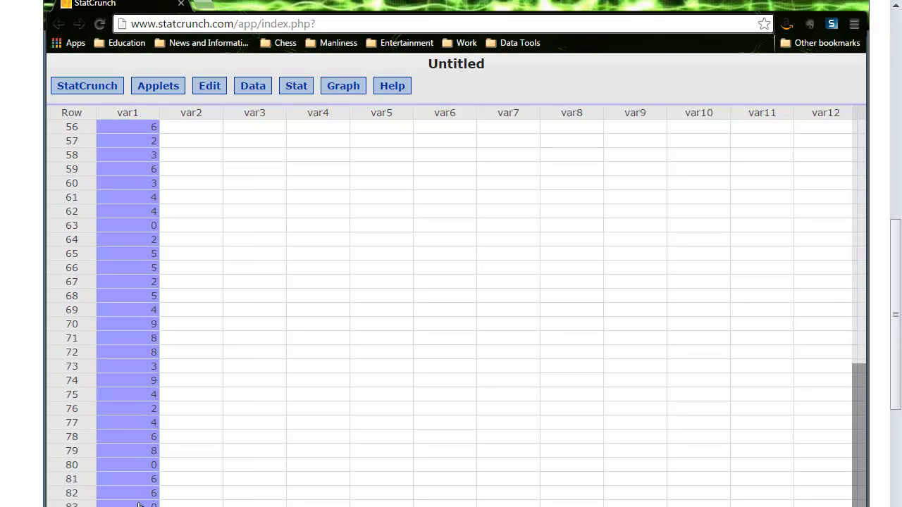
scroll(139, 504, down, 6)
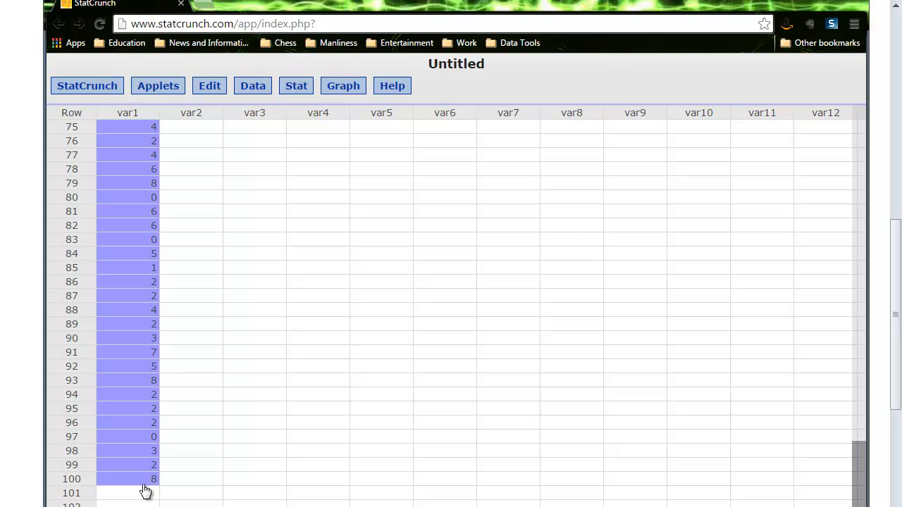
drag(861, 469, 896, 119)
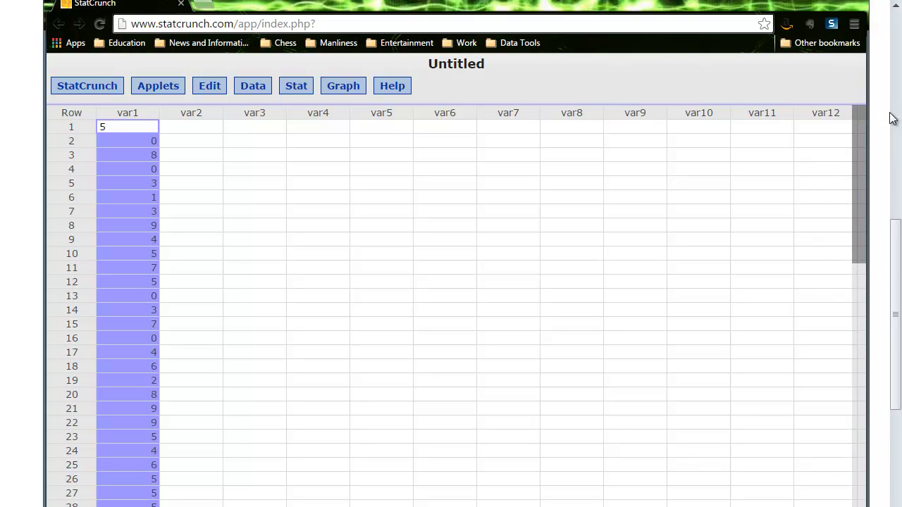
- Rename the var1 column to Location
click(143, 113)
key(BackSpace)
key(BackSpace)
key(BackSpace)
text(Drug at)
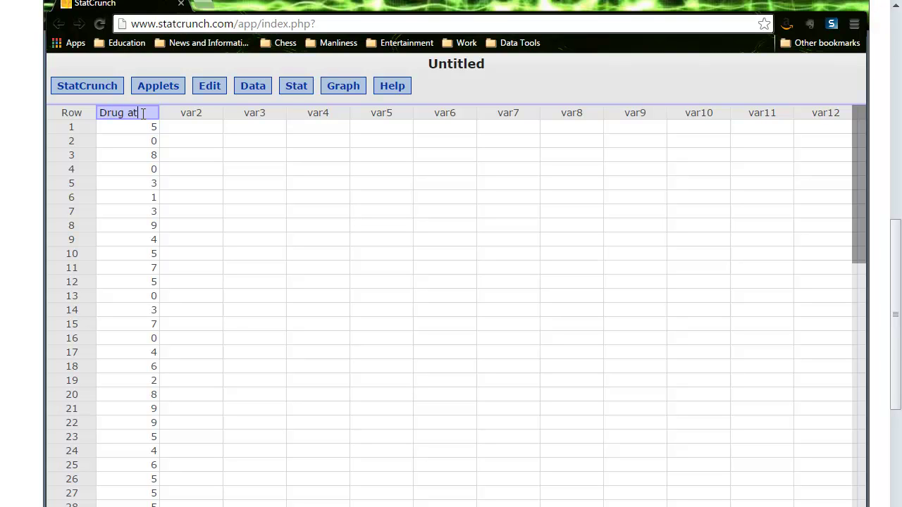
key(BackSpace)
key(BackSpace)
key(BackSpace)
key(BackSpace)
key(BackSpace)
key(BackSpace)
text(Location)
key(Tab)
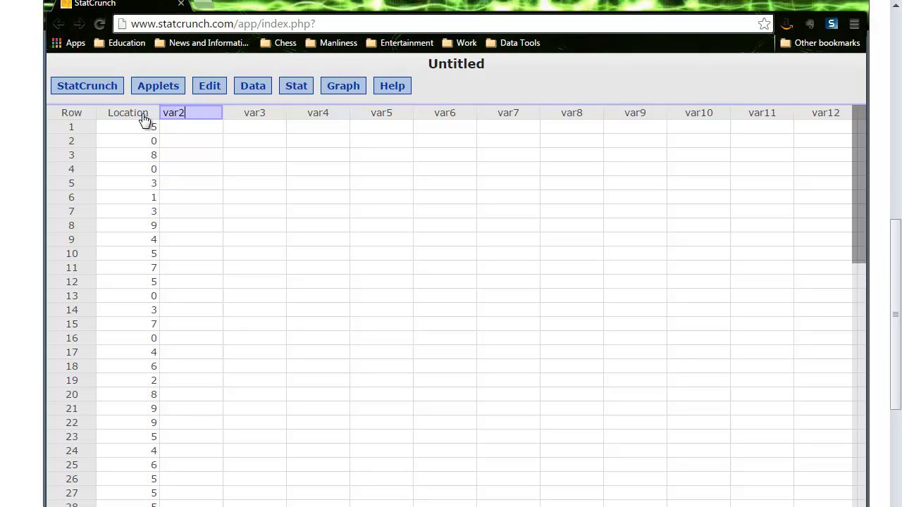
- Name the next two columns Amount of Drug and Total Destroyed, widening each to fit
key(BackSpace)
key(BackSpace)
key(BackSpace)
key(BackSpace)
text(Amount of Drug)
key(Return)
drag(223, 112, 250, 113)
click(288, 114)
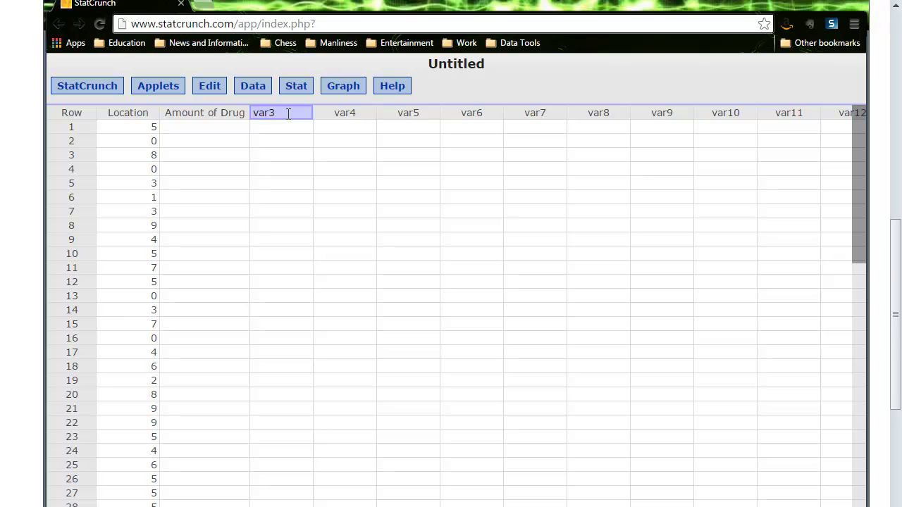
key(BackSpace)
key(BackSpace)
key(BackSpace)
key(BackSpace)
text(Total Destroyed)
key(Return)
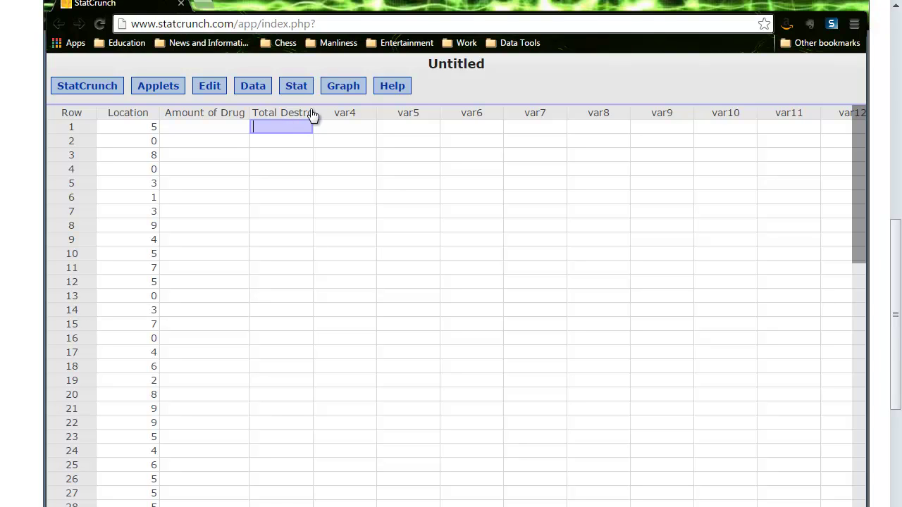
drag(312, 108, 360, 108)
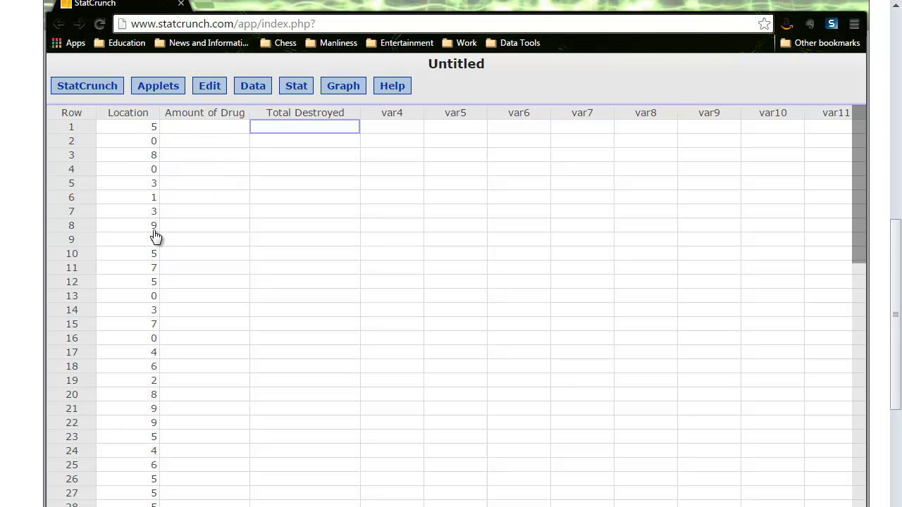
- After checking the 4 - 9 rule in Word, enter row 1 as drug amount 5 and total 5
click(31, 151)
scroll(83, 196, up, 2)
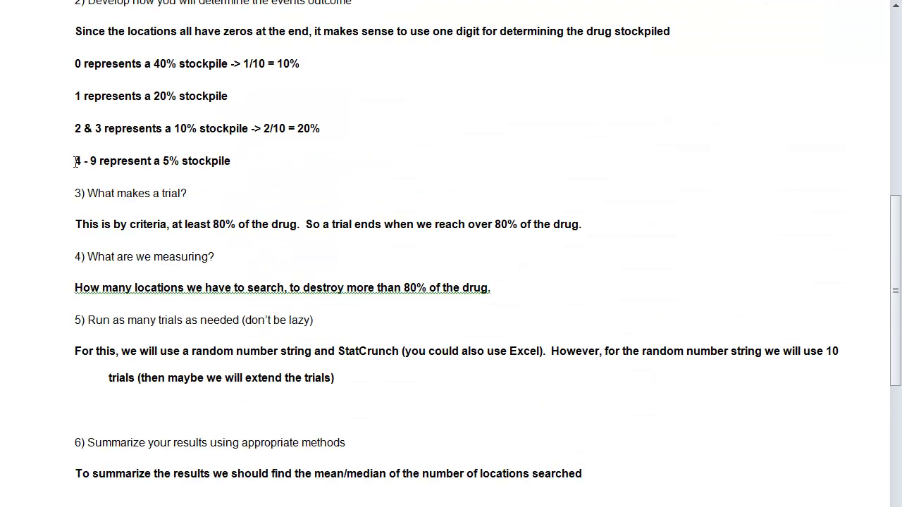
drag(76, 162, 212, 163)
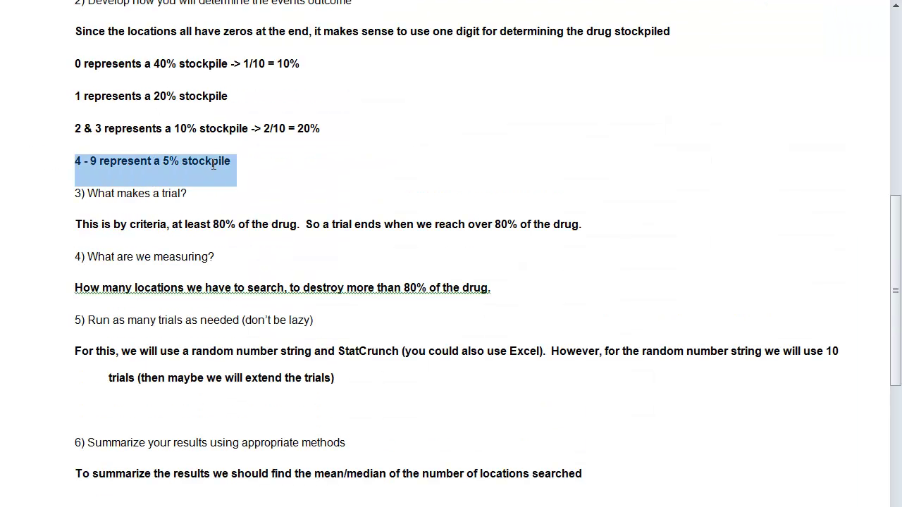
click(171, 202)
key(alt+Tab)
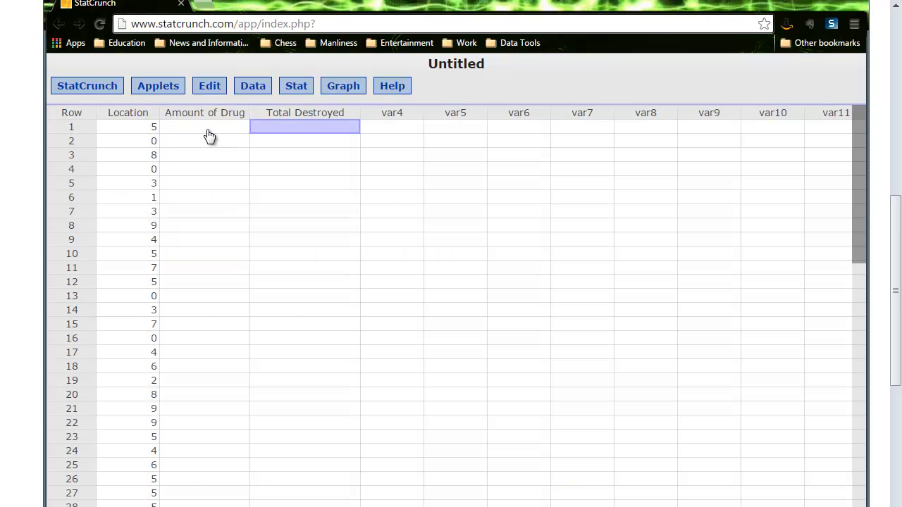
click(198, 130)
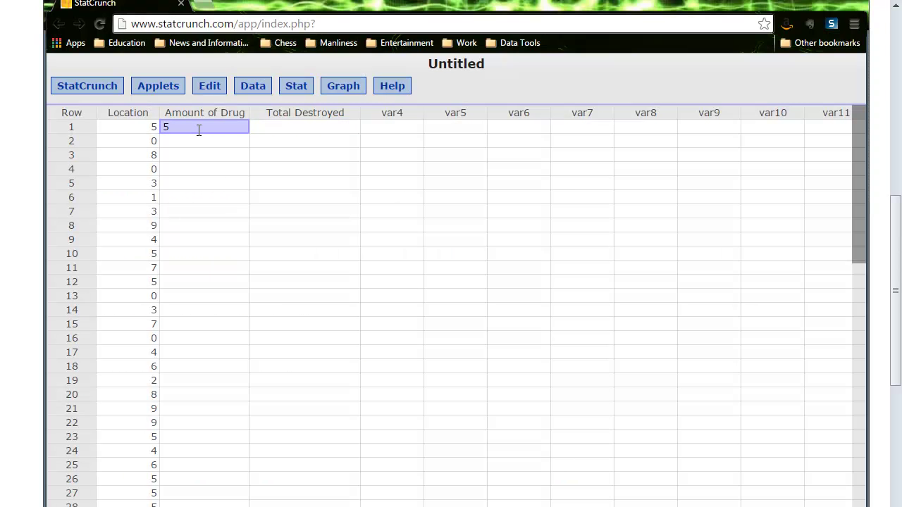
key(Tab)
text(5)
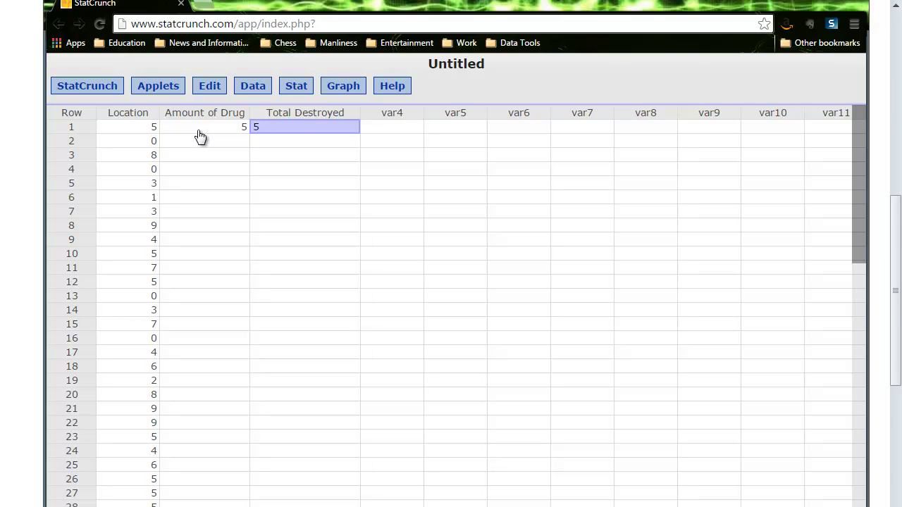
key(Return)
- Following the digit 0 stockpile rule, enter row 2 as amount 40 and running total 45
click(214, 140)
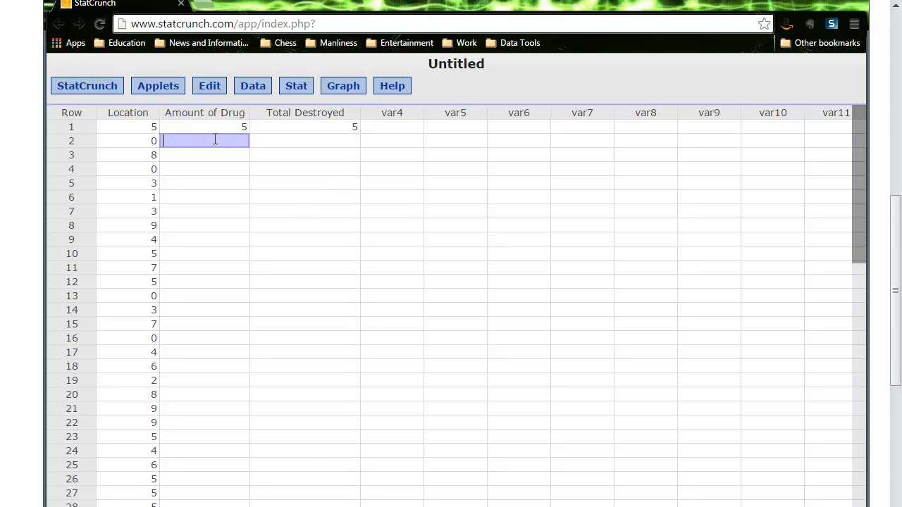
key(alt+Tab)
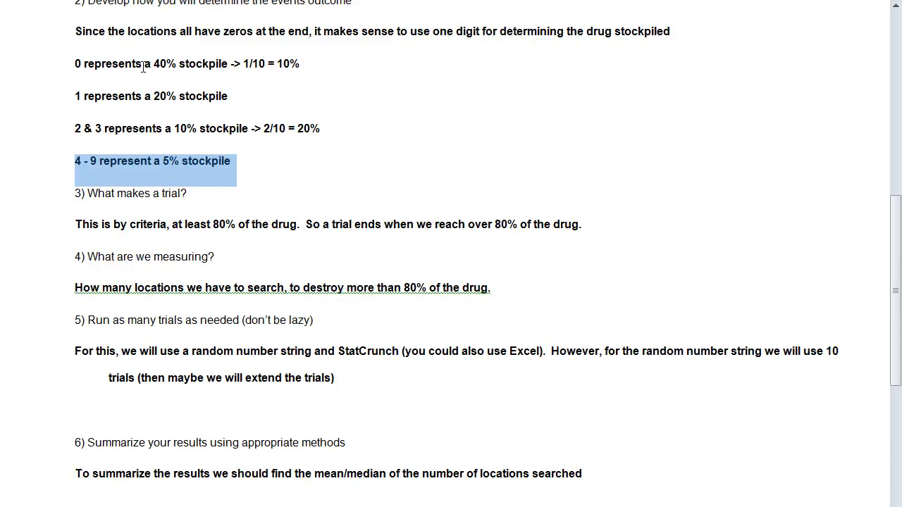
drag(144, 66, 180, 67)
click(203, 64)
key(alt+Tab)
text(40)
key(Tab)
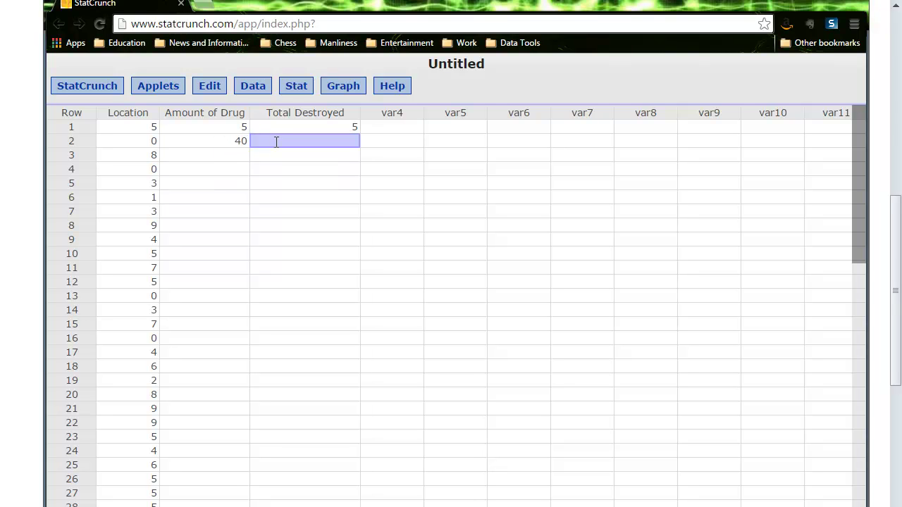
text(45)
key(Return)
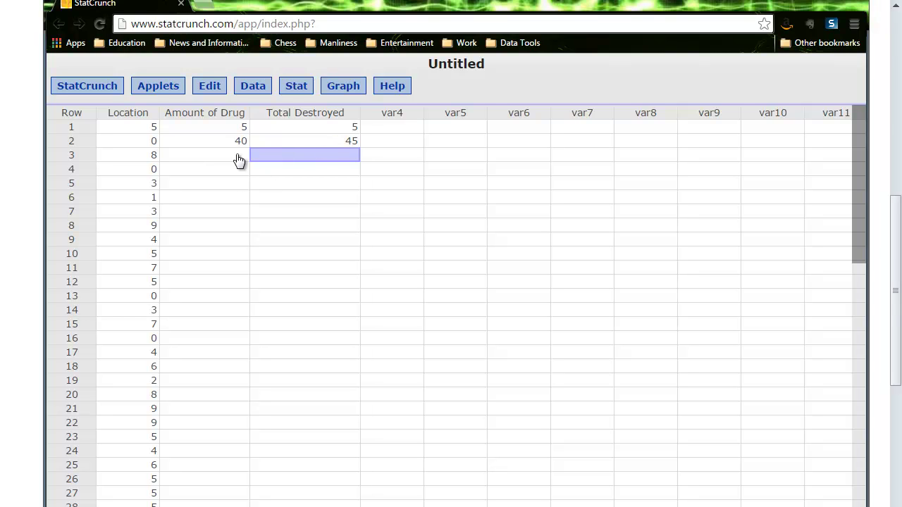
- Enter rows 3 and 4 as amounts 5 and 40 with running totals 50 and 90
click(238, 155)
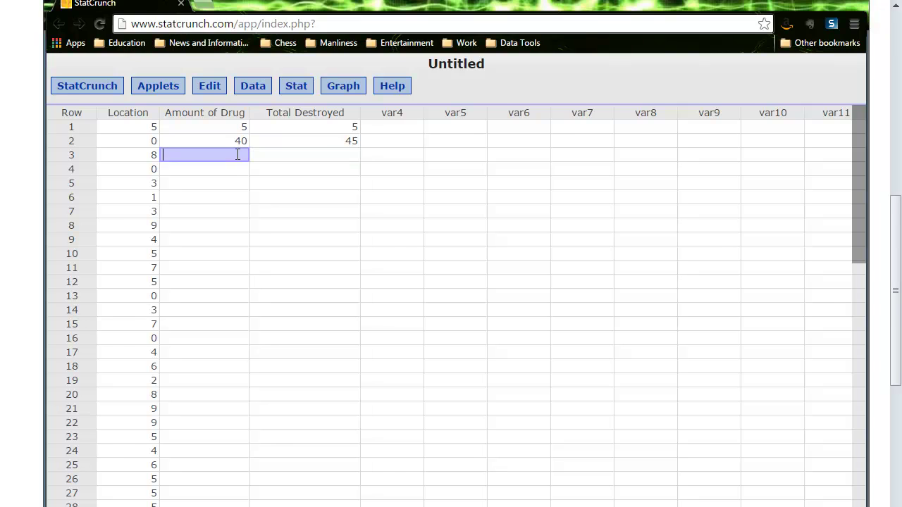
key(alt+Tab)
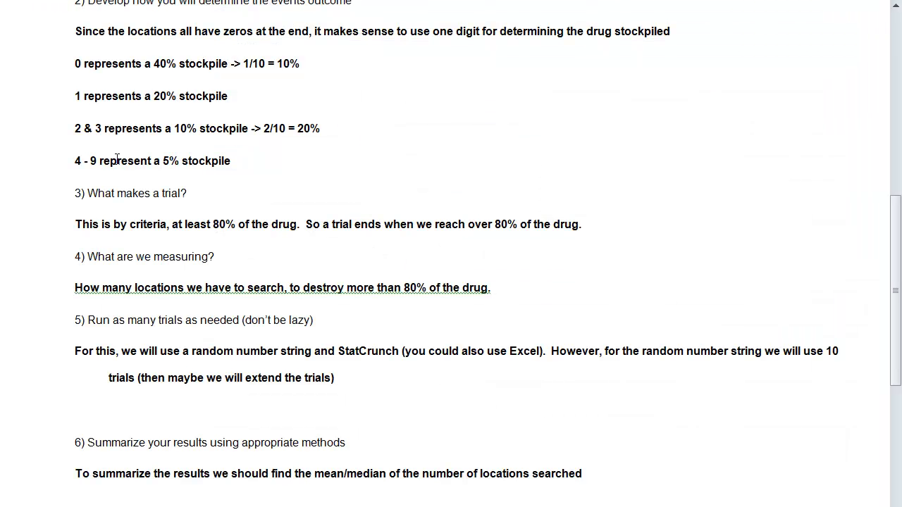
key(alt+Tab)
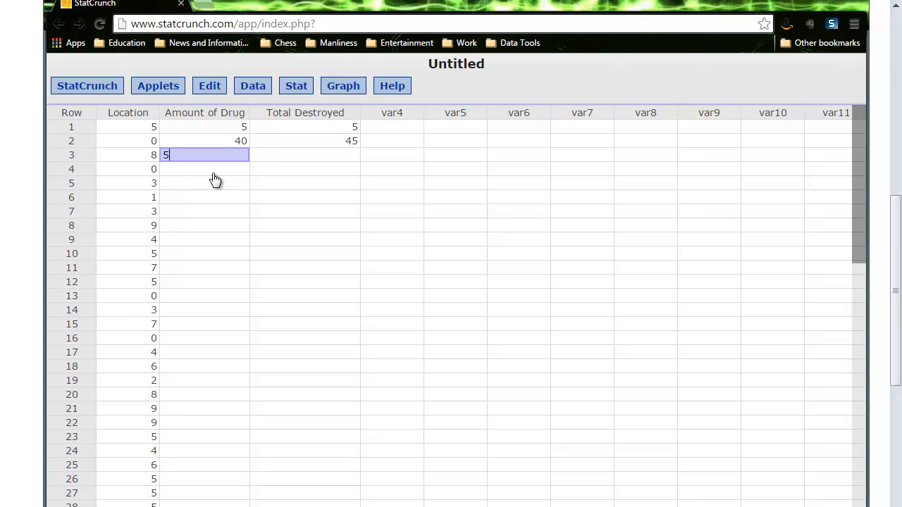
text(5)
key(Tab)
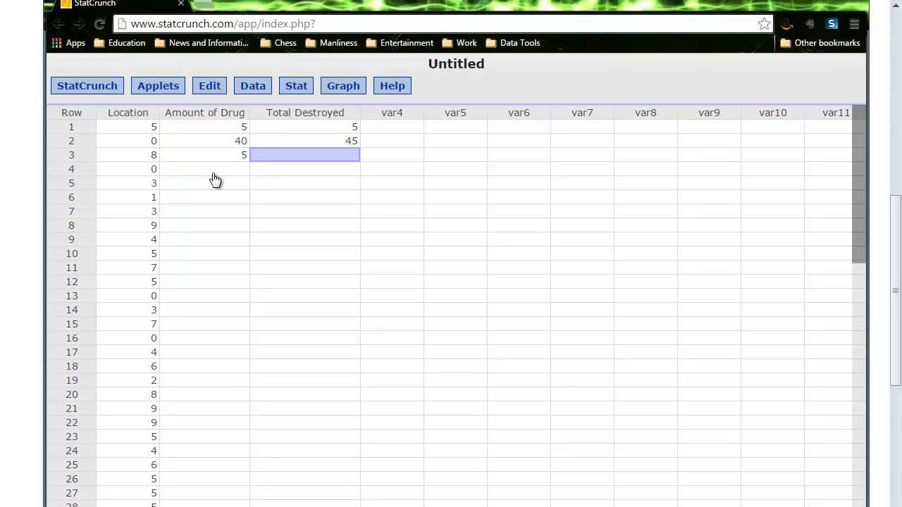
text(50)
click(227, 167)
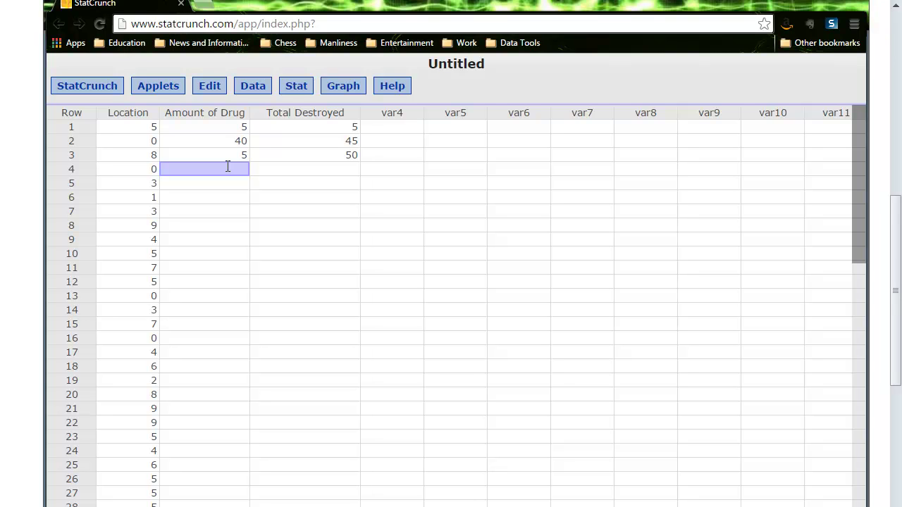
text(40)
key(Tab)
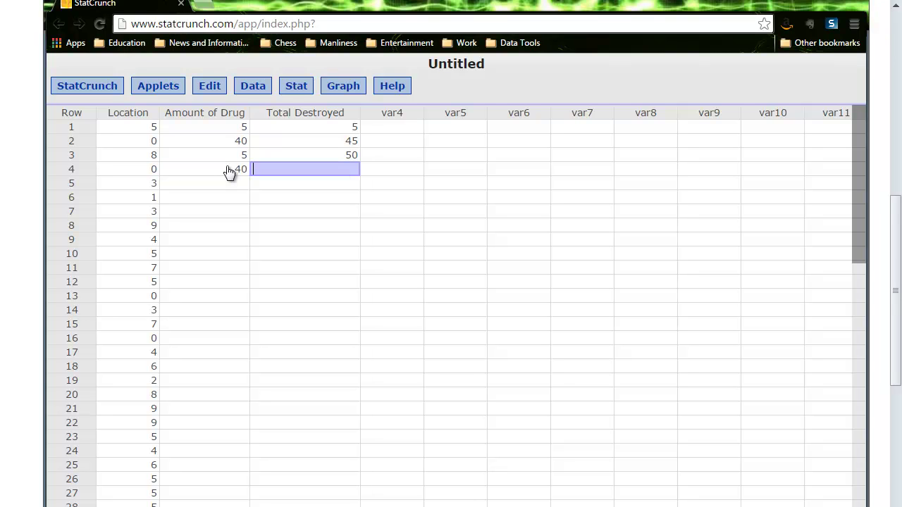
text(90)
click(380, 168)
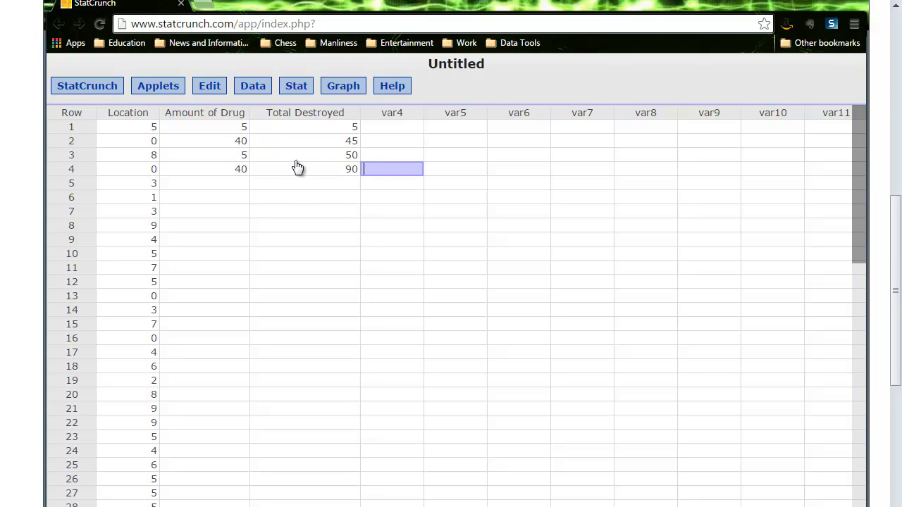
- Name the var4 column 'num of Loc' and record 4 locations for this trial
text(4)
click(399, 112)
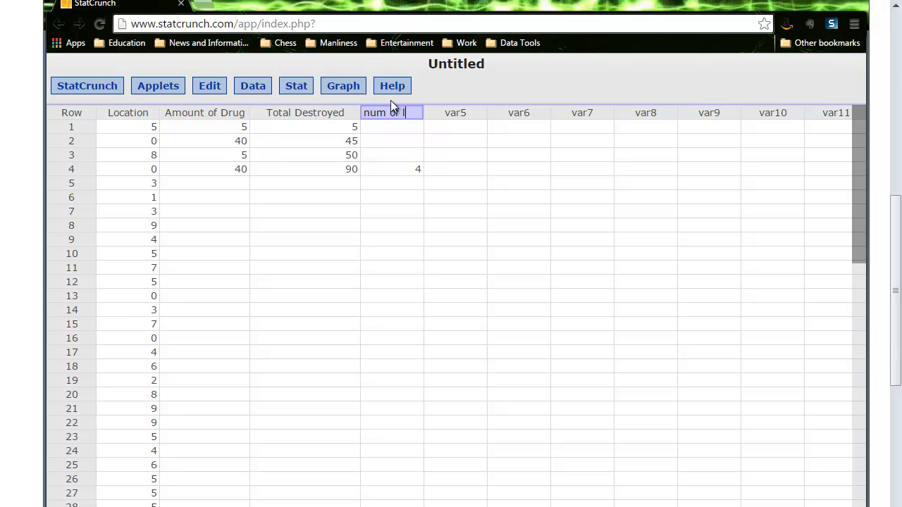
text(num of Loc)
key(Return)
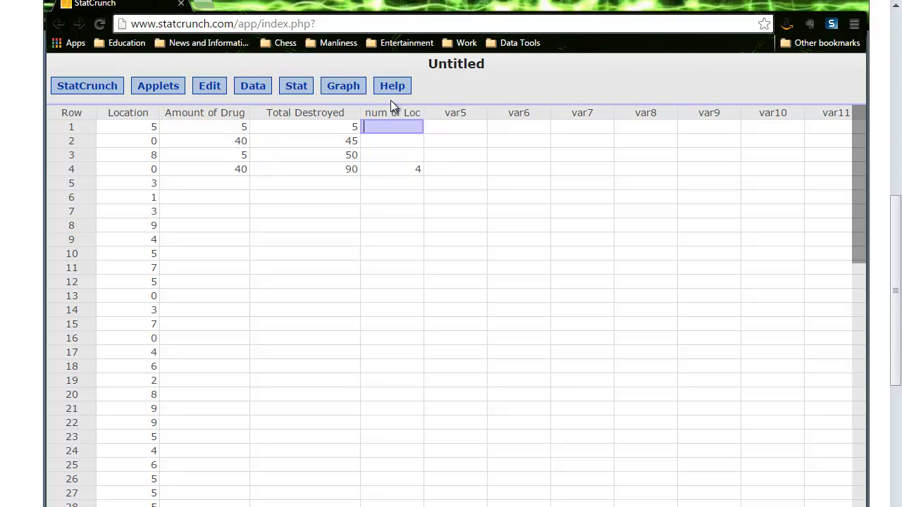
key(Down)
key(Down)
key(Down)
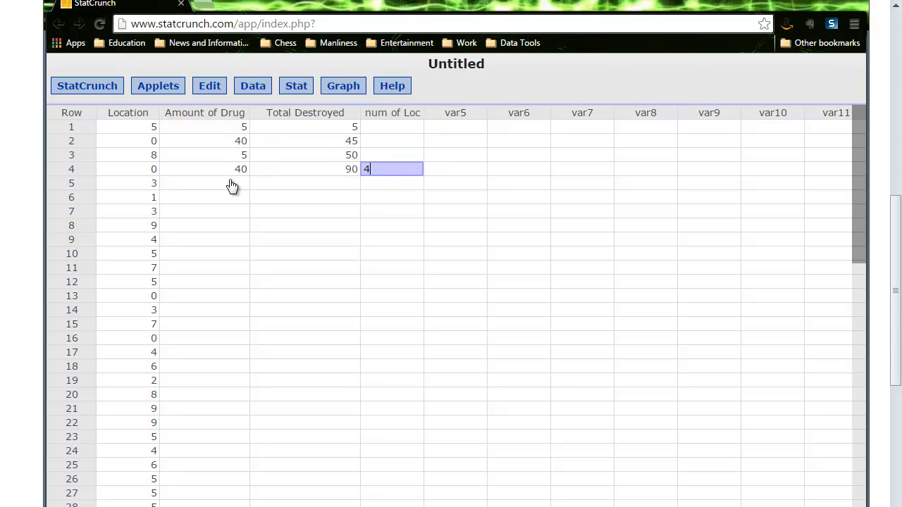
click(230, 183)
- Mark row 5 as the second trial's start and check the rules in the write-up
click(75, 185)
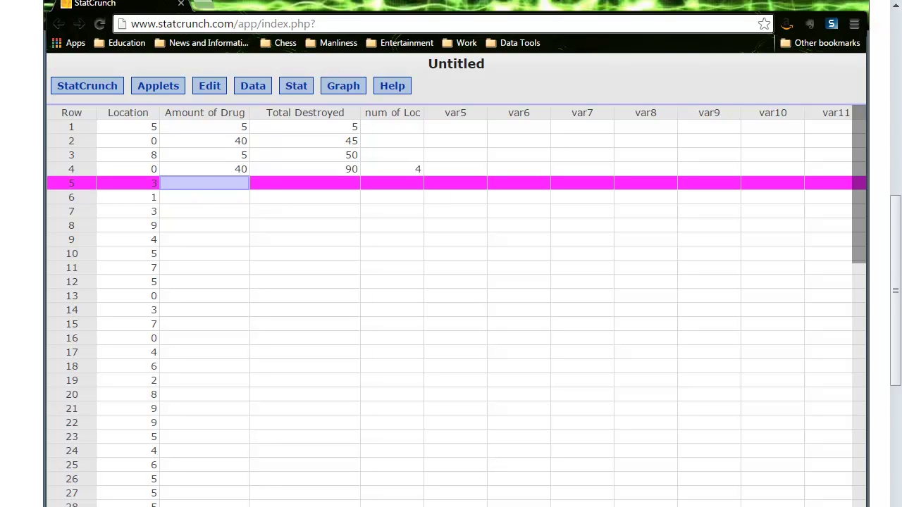
scroll(676, 398, down, 1)
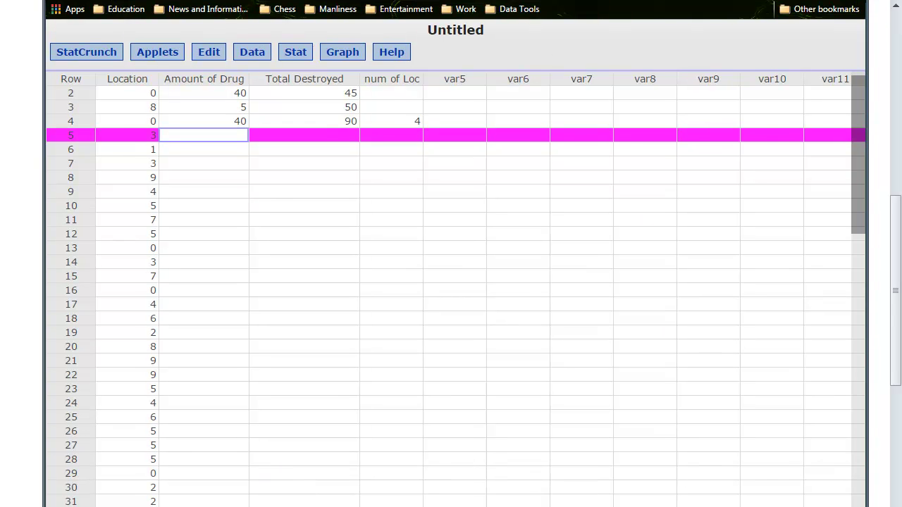
key(Escape)
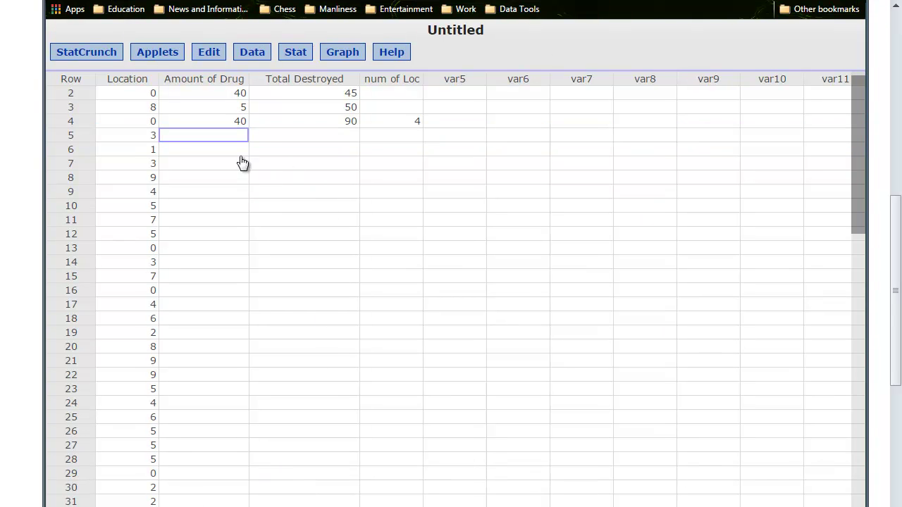
key(alt+Tab)
- Fill rows 5–6 with drug amounts 10 and 20 and running totals 10 and 30
click(230, 134)
text(10)
key(Tab)
text(10)
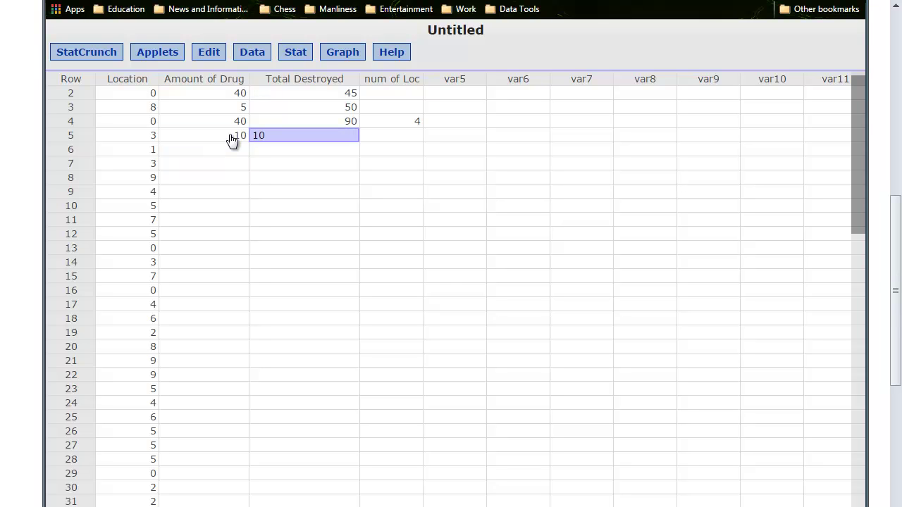
click(234, 150)
key(alt+Tab)
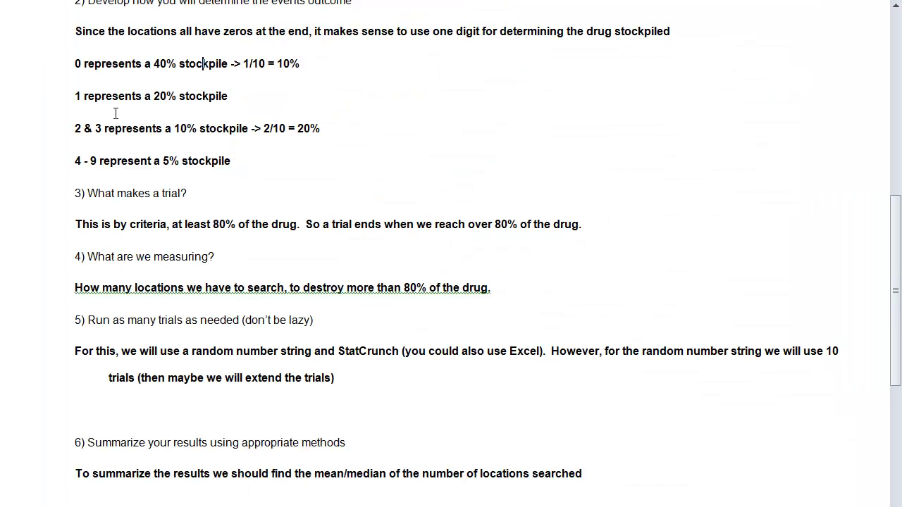
key(alt+Tab)
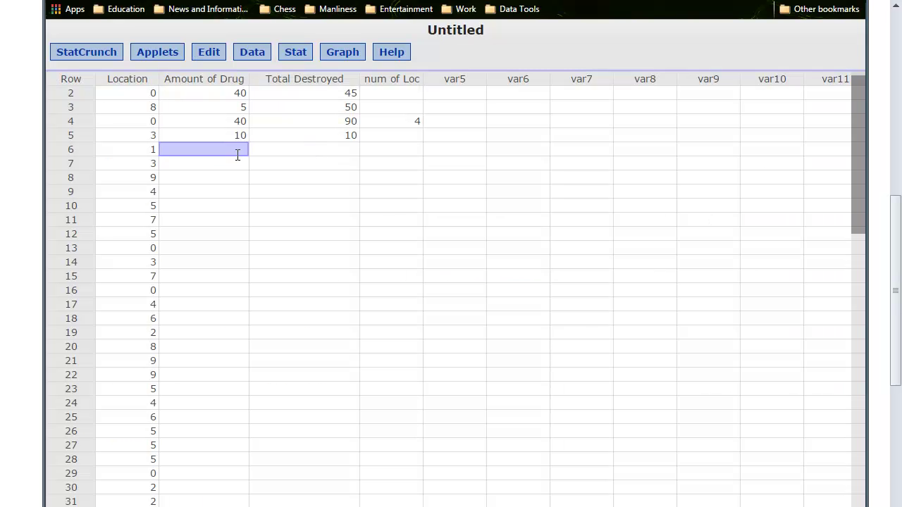
text(20)
key(Tab)
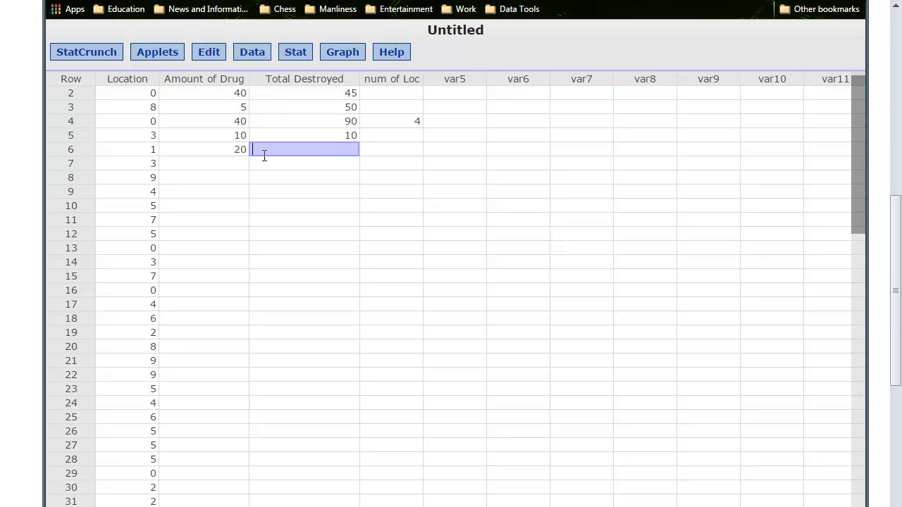
text(30)
key(Return)
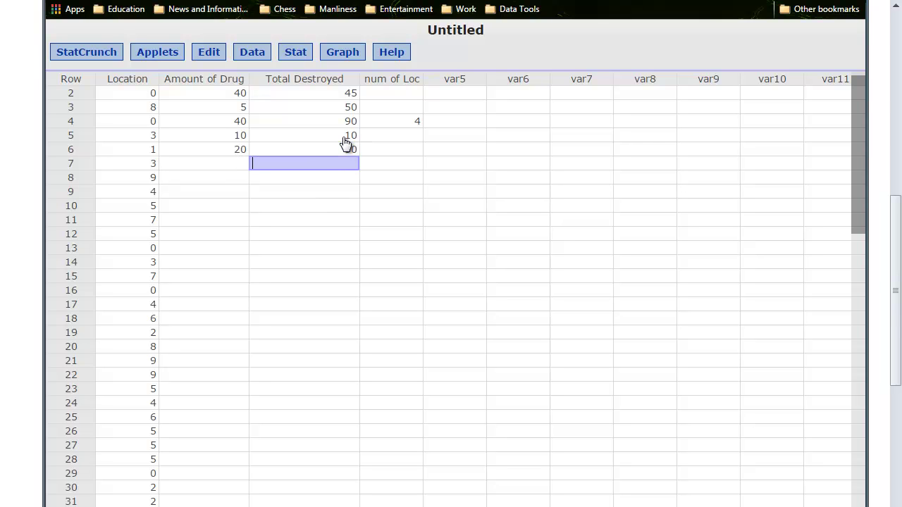
- Fill rows 7–8 with drug amounts 10 and 5 and running totals 40 and 45
click(229, 167)
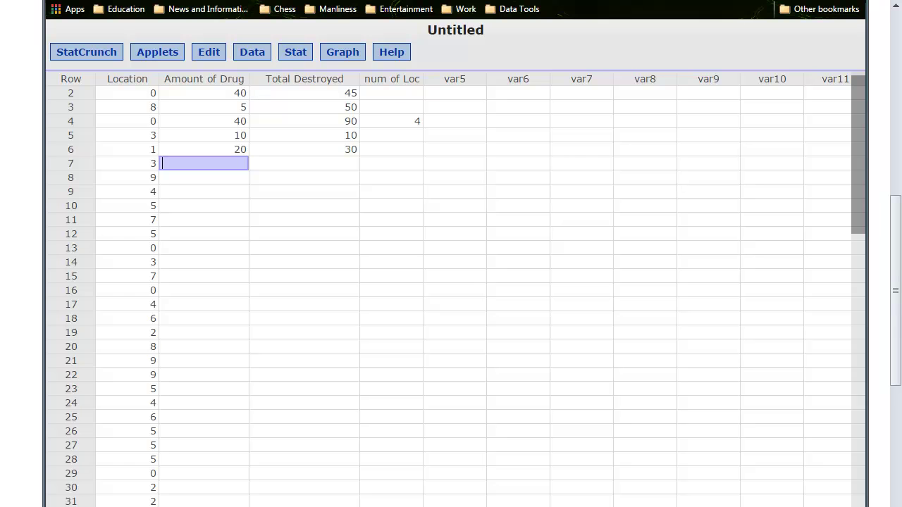
key(alt+Tab)
key(alt+Tab)
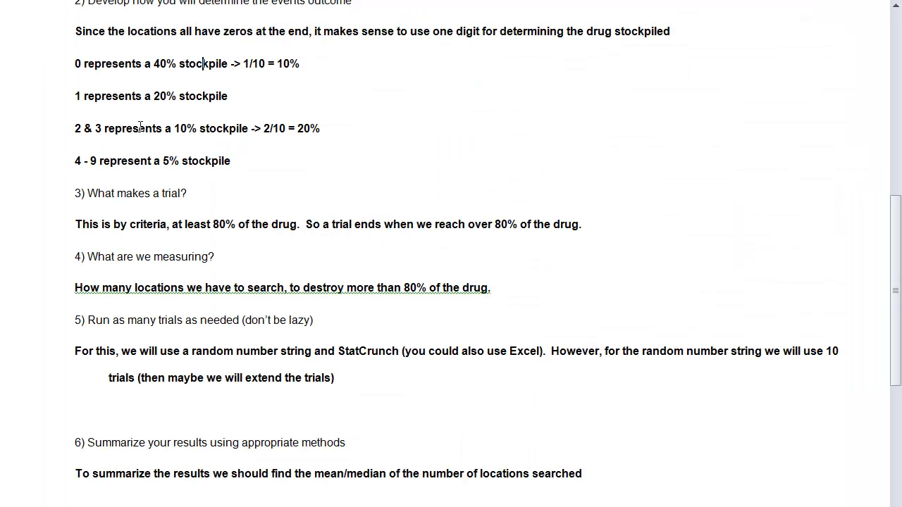
key(alt+Tab)
text(10)
key(Tab)
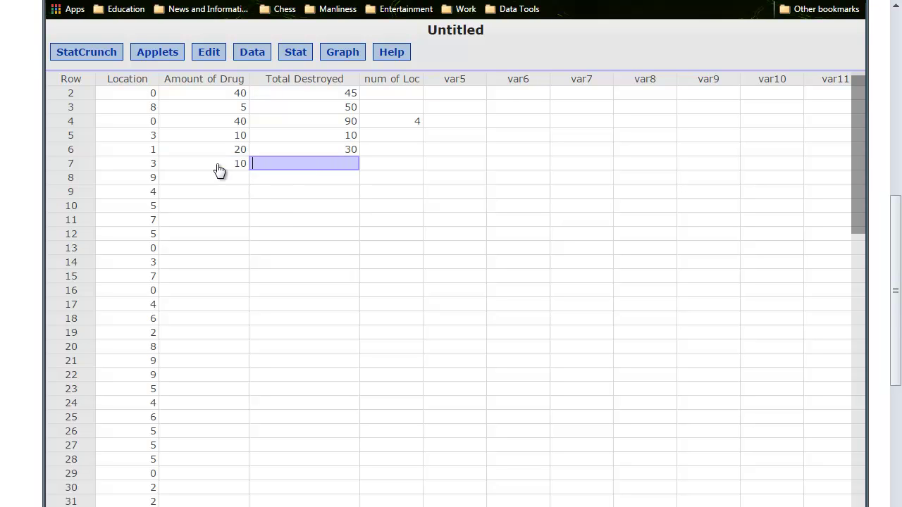
text(40)
click(221, 175)
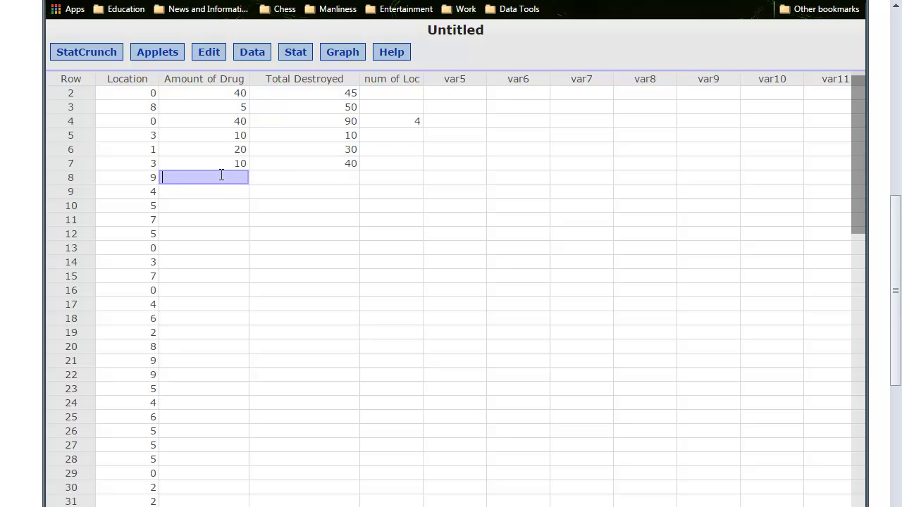
text(5)
key(Tab)
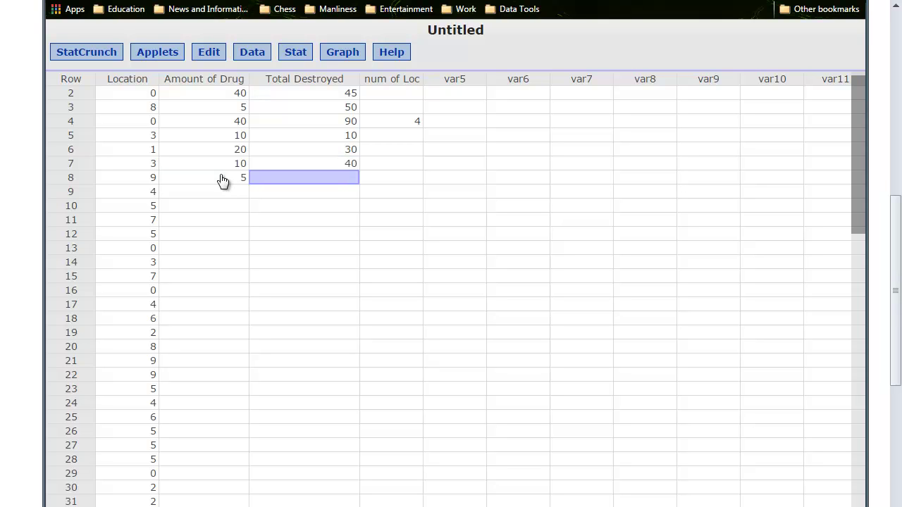
text(45)
- Fill rows 9–11 with drug amount 5 each and running totals 50, 55 and 60
click(196, 193)
key(alt+Tab)
key(alt+Tab)
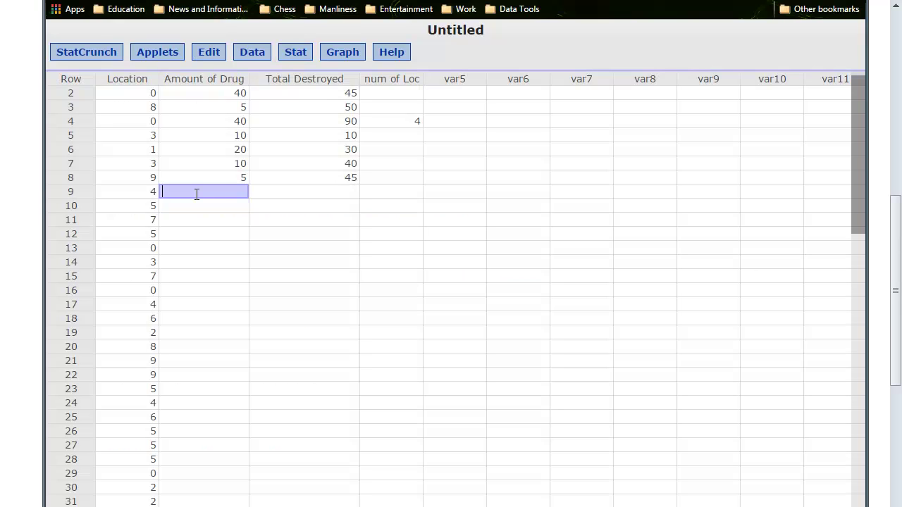
text(5)
key(Tab)
text(50)
click(215, 203)
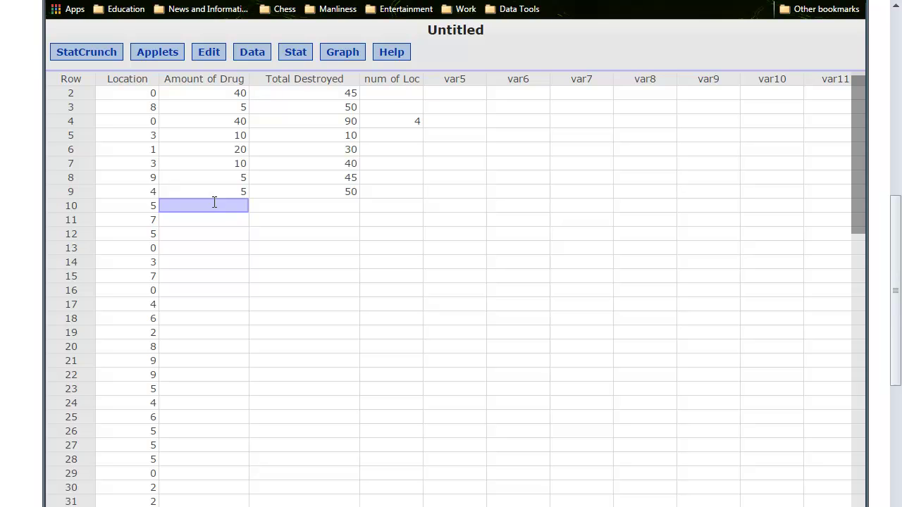
text(5)
key(Tab)
text(55)
click(221, 220)
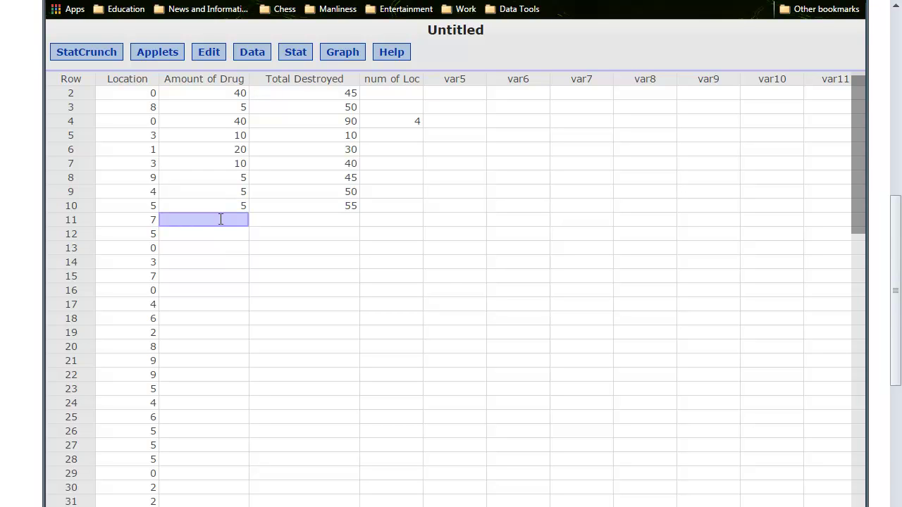
text(5)
key(Tab)
text(60)
key(Tab)
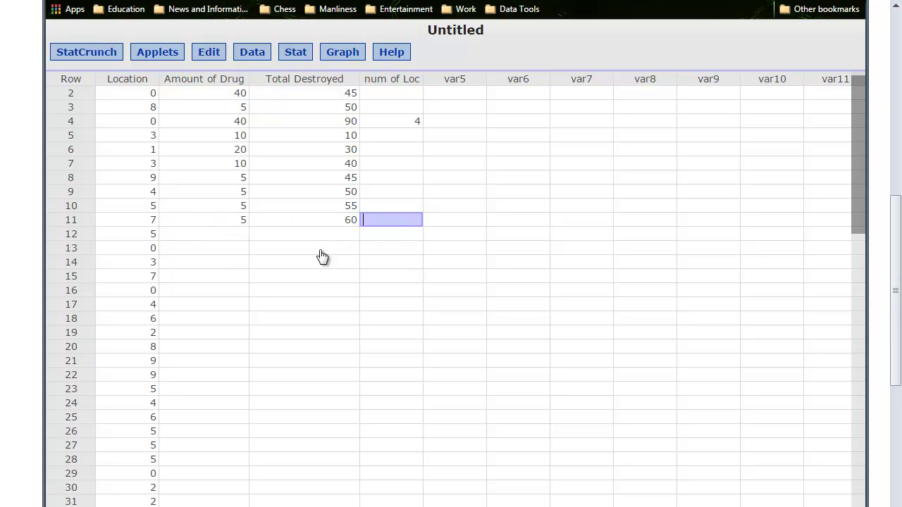
- Fill rows 12–13 with drug amounts 5 and 40 and running totals 65 and 105
click(232, 235)
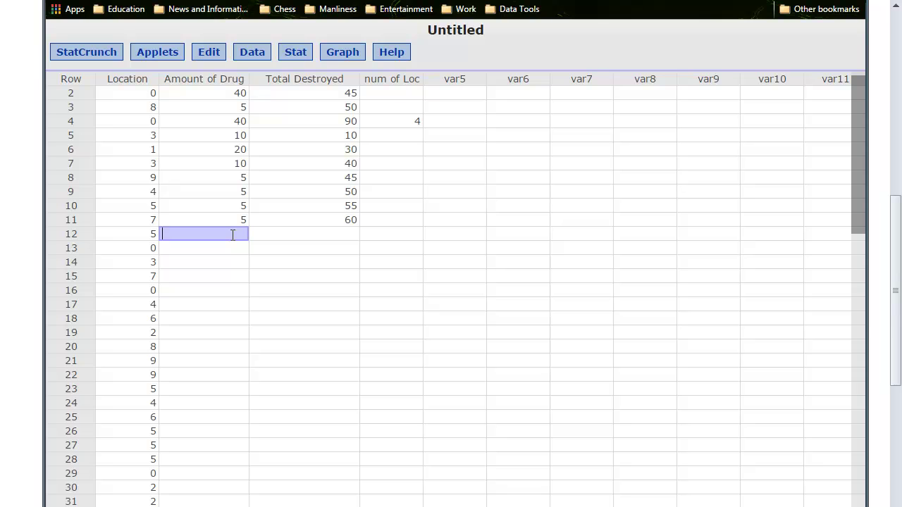
text(5)
key(Tab)
text(65)
click(232, 247)
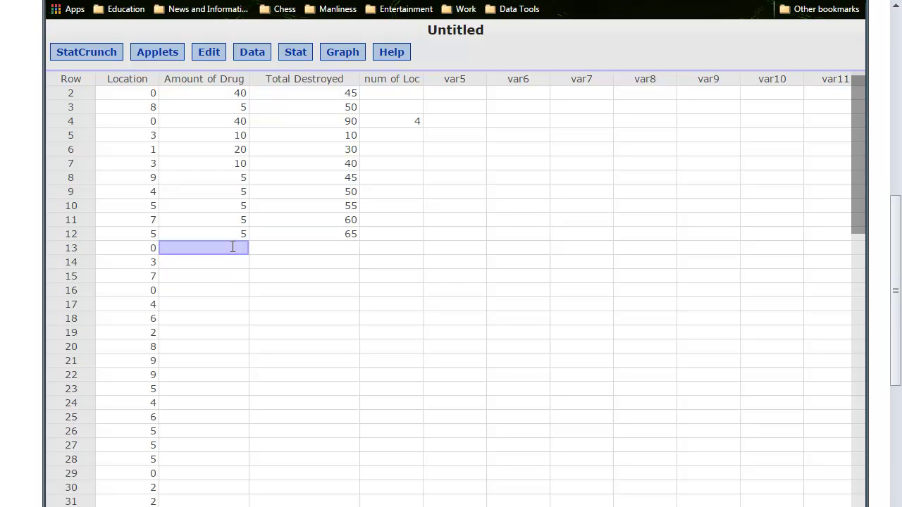
text(40)
key(Tab)
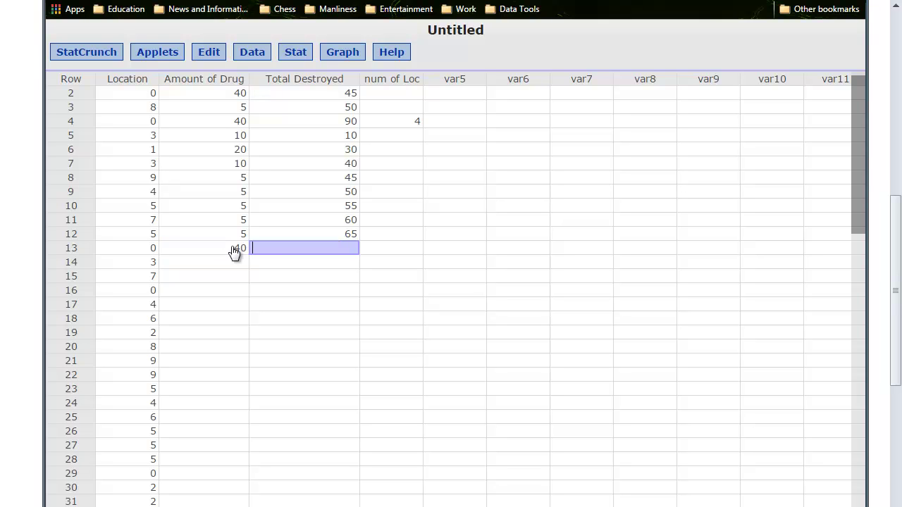
text(105)
click(408, 246)
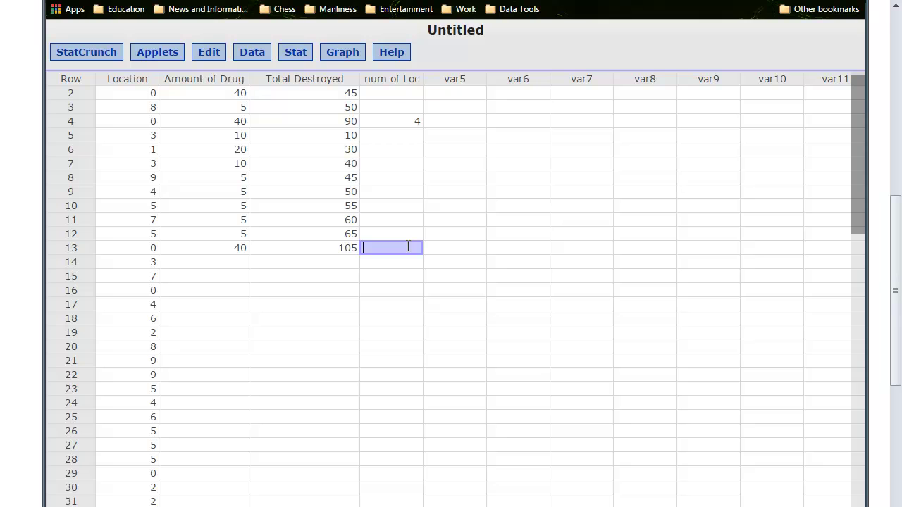
- Count the trial's nine rows and enter 9 under num of Loc at row 13
click(345, 136)
click(342, 148)
click(342, 164)
click(337, 177)
click(334, 191)
click(330, 205)
click(331, 219)
click(330, 234)
click(330, 248)
click(406, 247)
text(9)
click(236, 262)
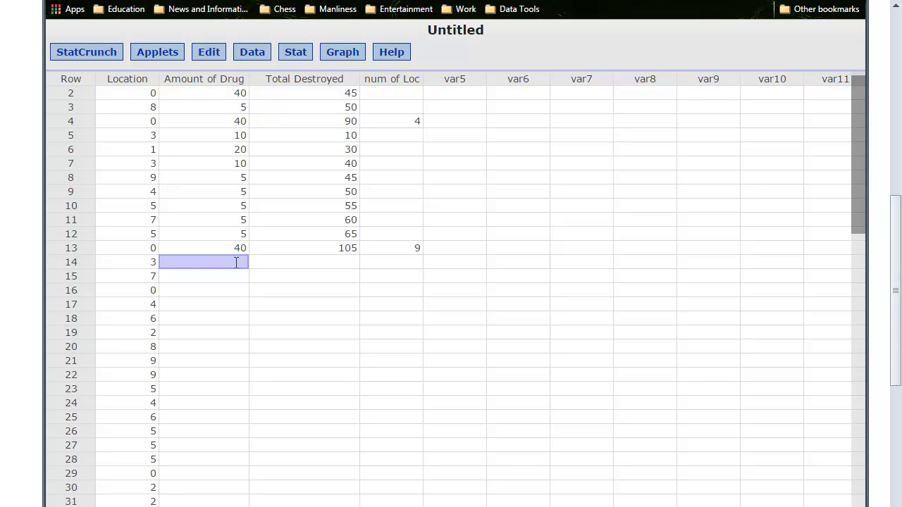
- Fill rows 14–15 with drug amounts 10 and 5 and running totals 10 and 15
key(alt+Tab)
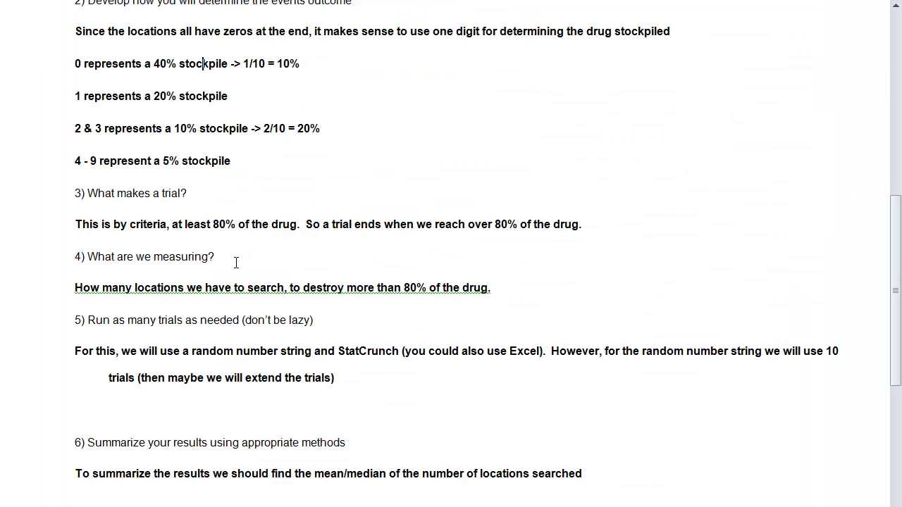
key(alt+Tab)
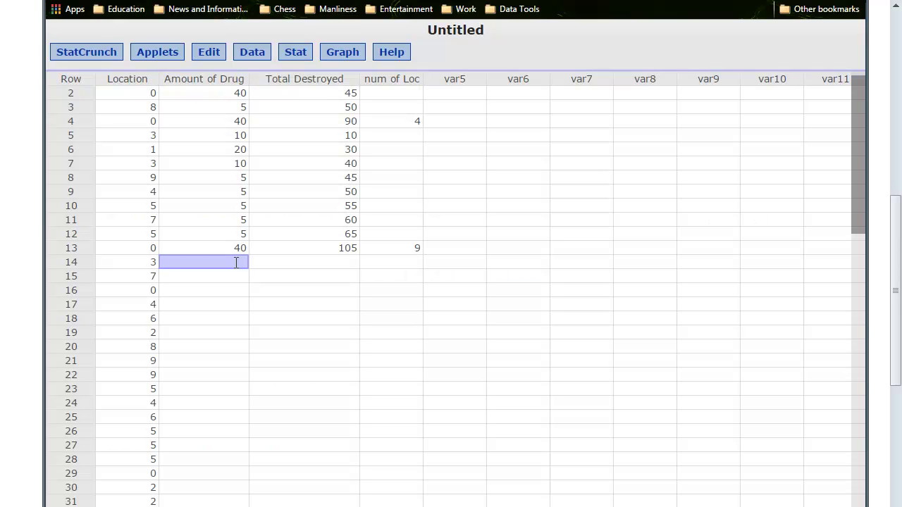
text(10)
key(Tab)
text(10)
click(239, 277)
text(5)
key(Tab)
text(15)
- Fill rows 16–18 with drug amounts 40, 5 and 5 and running totals 55, 60 and 65
click(241, 290)
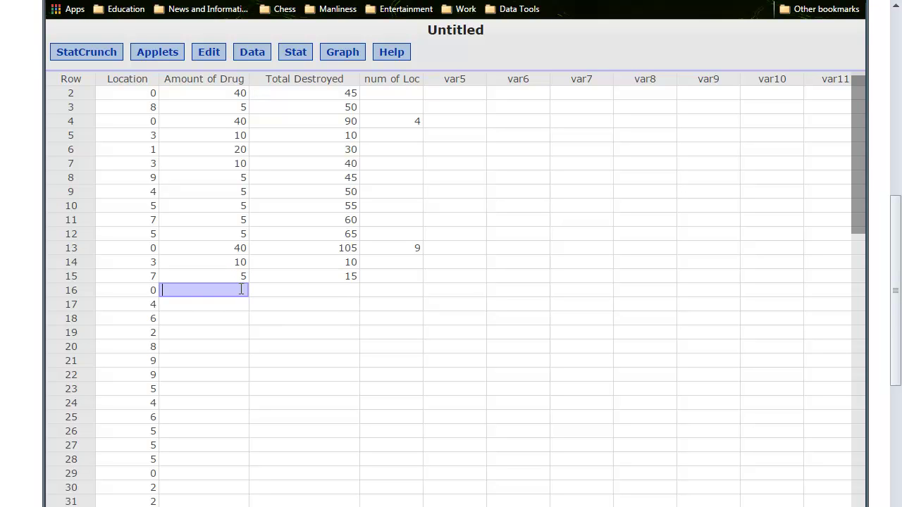
text(40)
key(Tab)
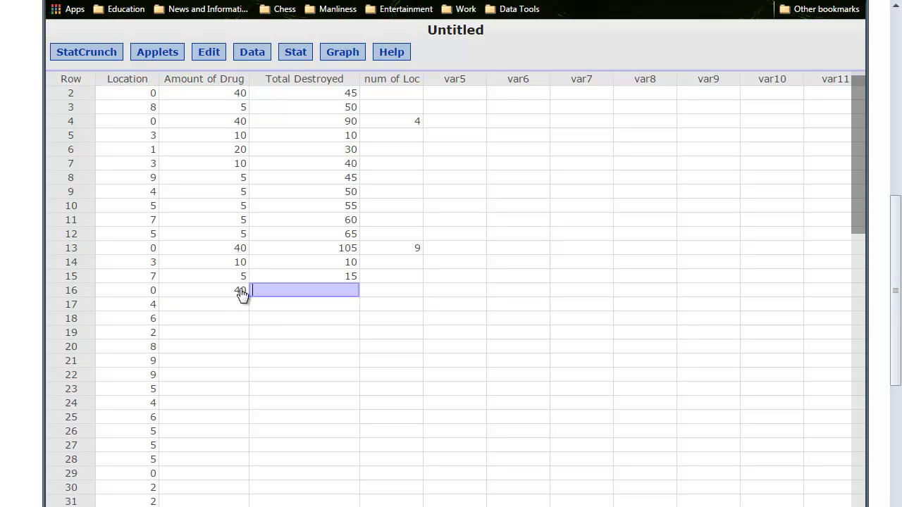
text(55)
click(236, 304)
text(5)
key(Tab)
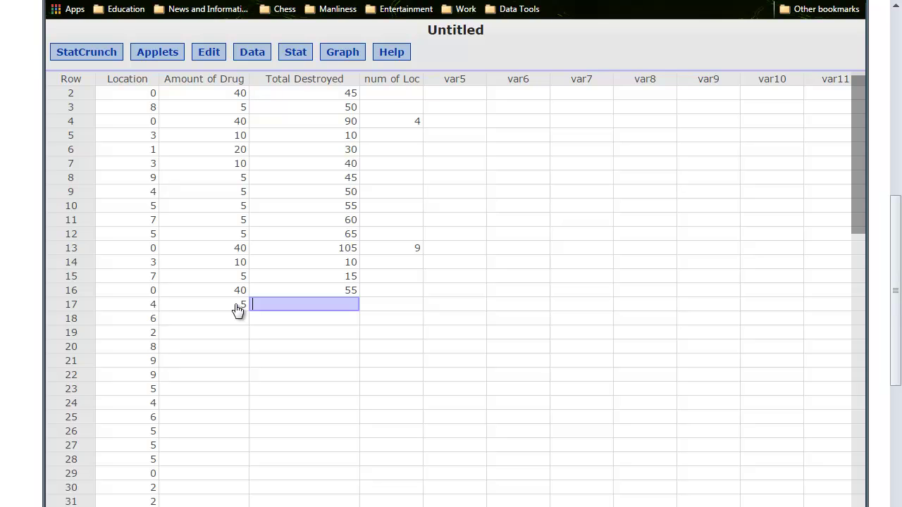
text(60)
click(227, 321)
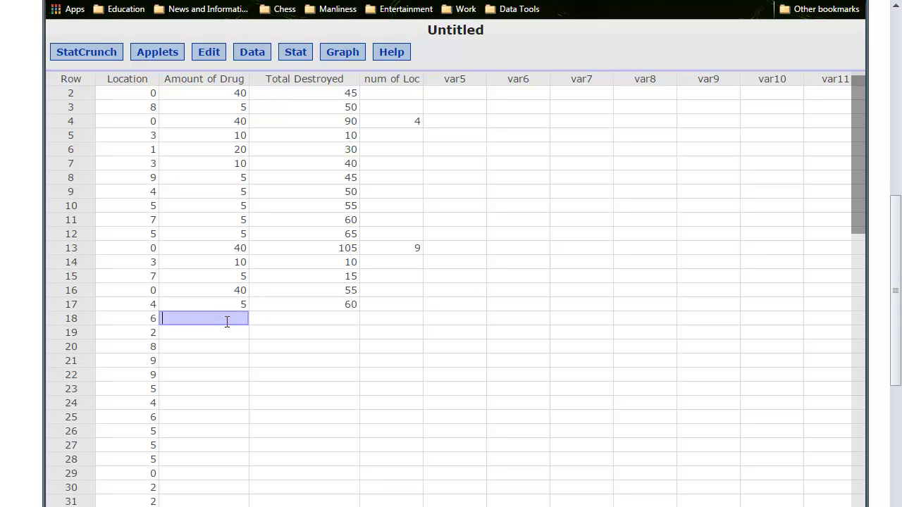
text(5)
key(Tab)
text(65)
- Fill rows 19–21 with their drug amounts and running totals 75, 80 and 85
click(228, 331)
key(alt+Tab)
key(alt+Tab)
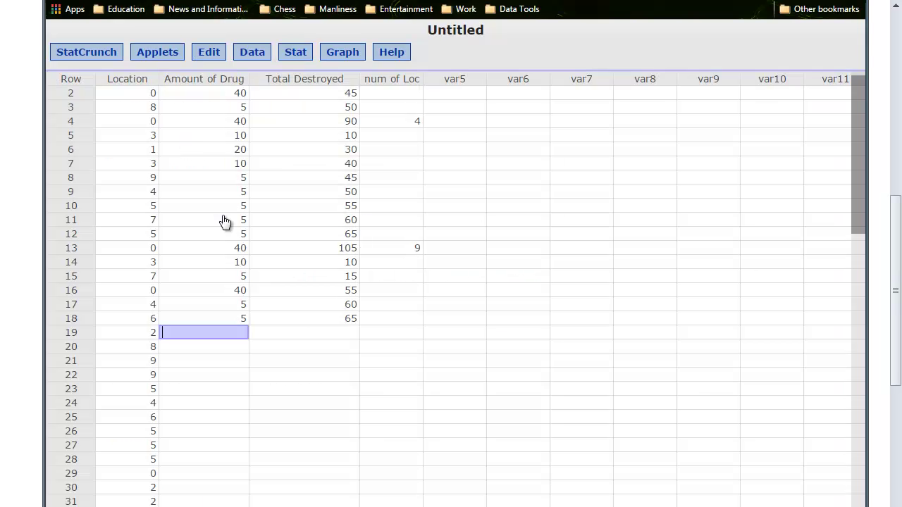
text(10)
key(Tab)
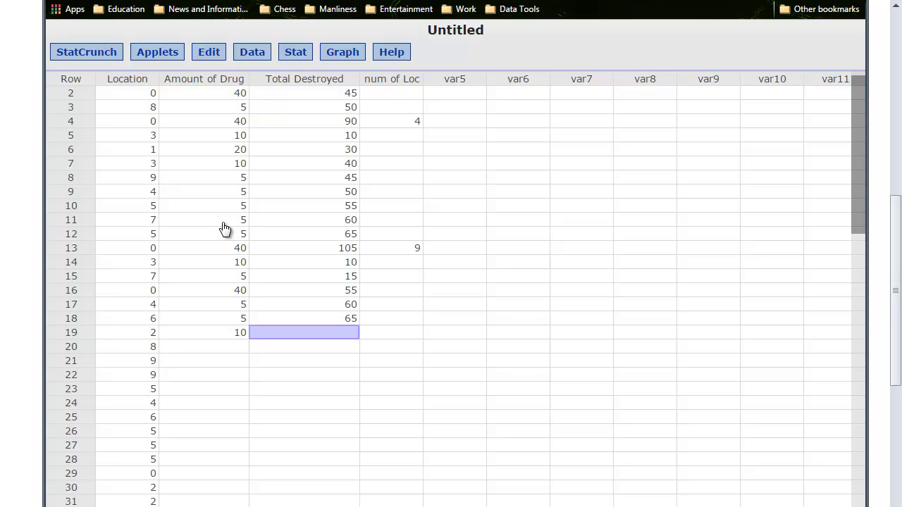
text(75)
click(223, 345)
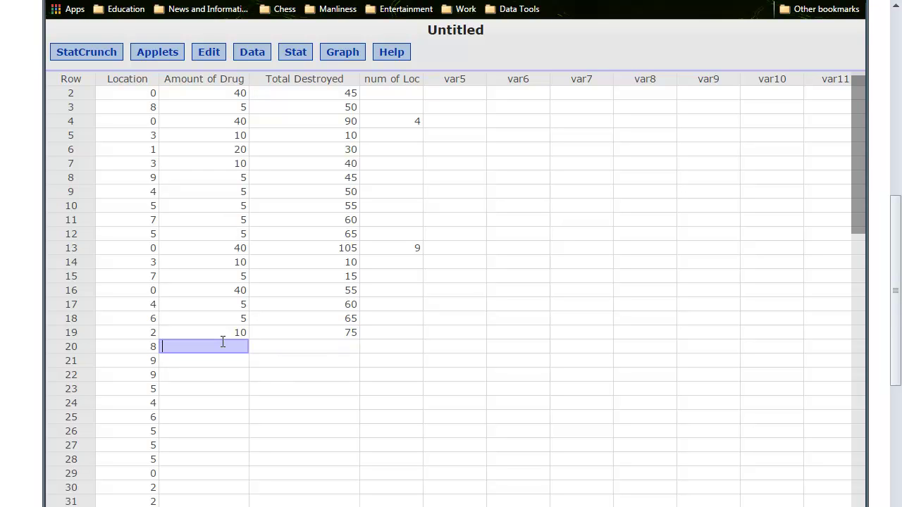
text(5)
key(Tab)
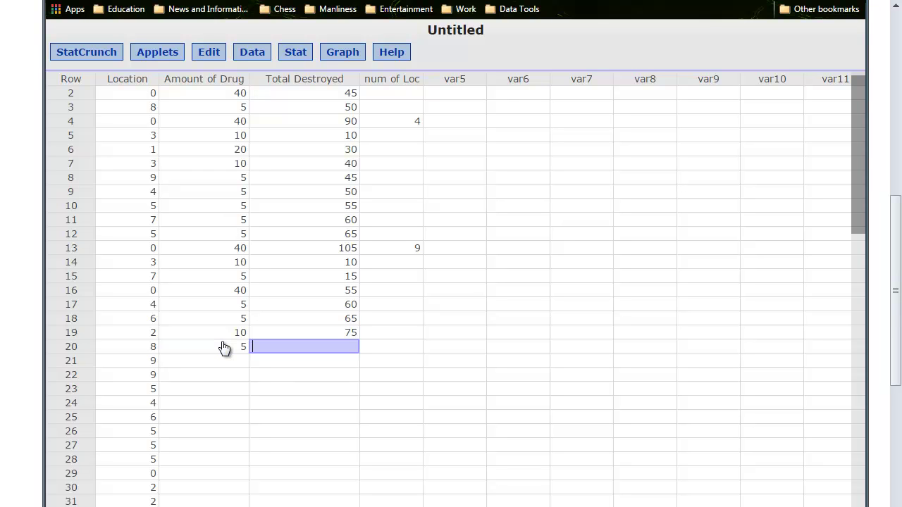
text(80)
key(Tab)
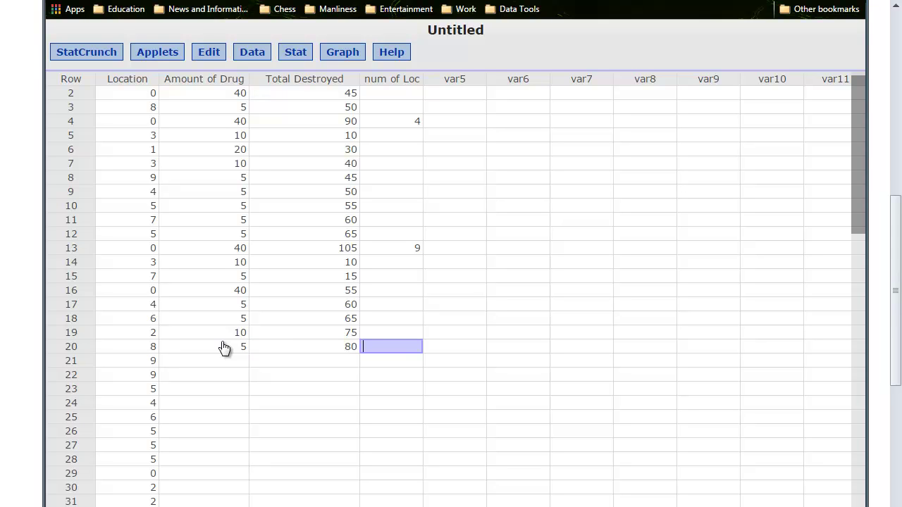
click(242, 358)
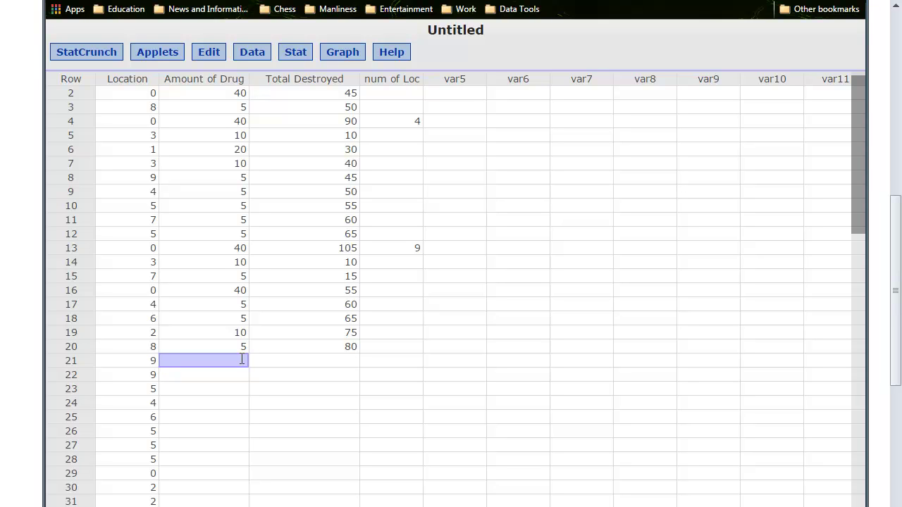
key(Tab)
text(85)
click(408, 361)
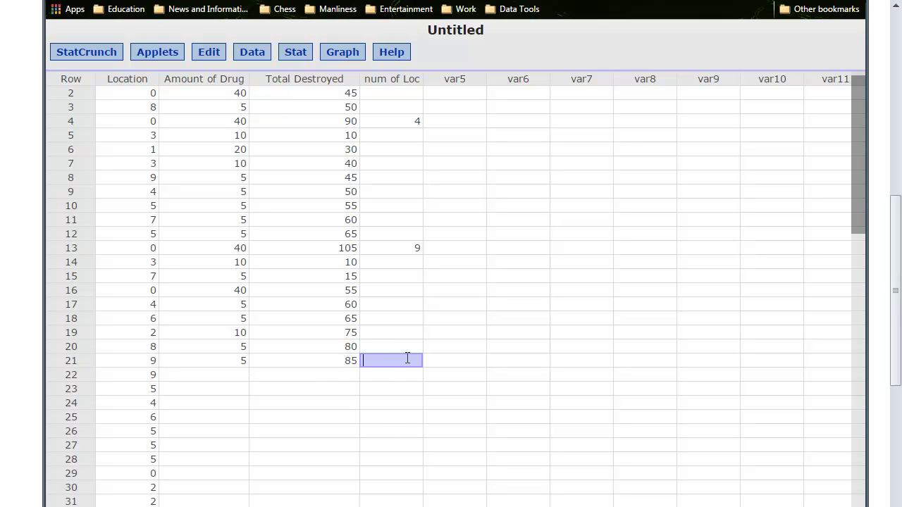
- Count the trial's eight rows and enter 8 under num of Loc at row 21
click(344, 261)
click(343, 278)
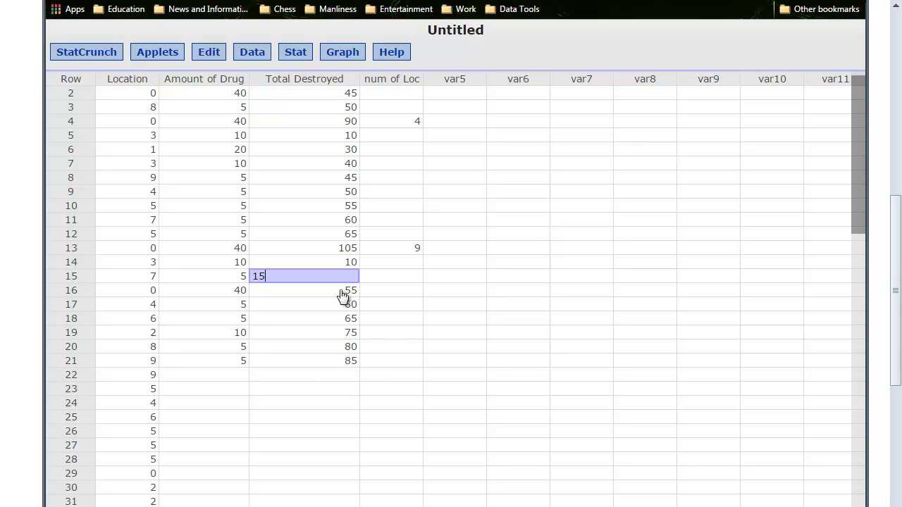
click(343, 292)
click(341, 305)
click(338, 318)
click(336, 332)
click(332, 346)
click(330, 359)
click(397, 362)
text(8)
click(236, 377)
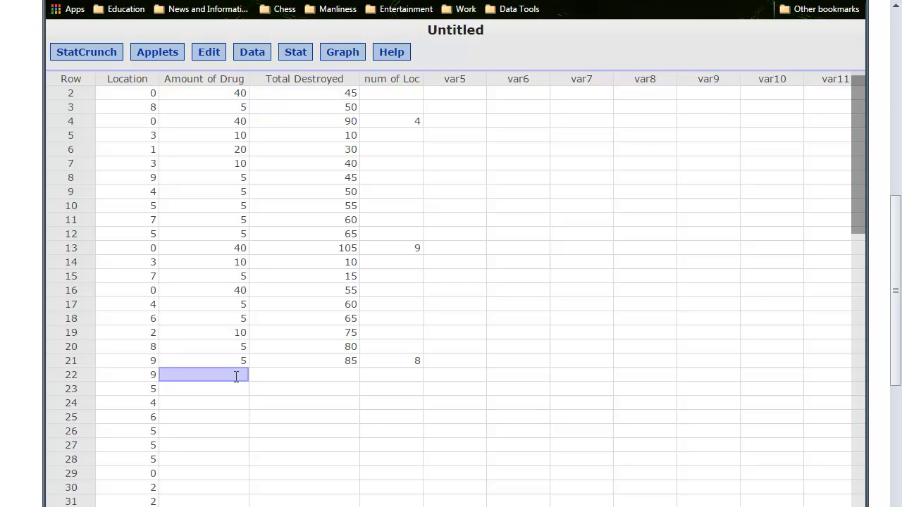
- Enter rows 22–24 with drug amounts of 5 and running totals 5, 10 and 15
drag(859, 195, 855, 261)
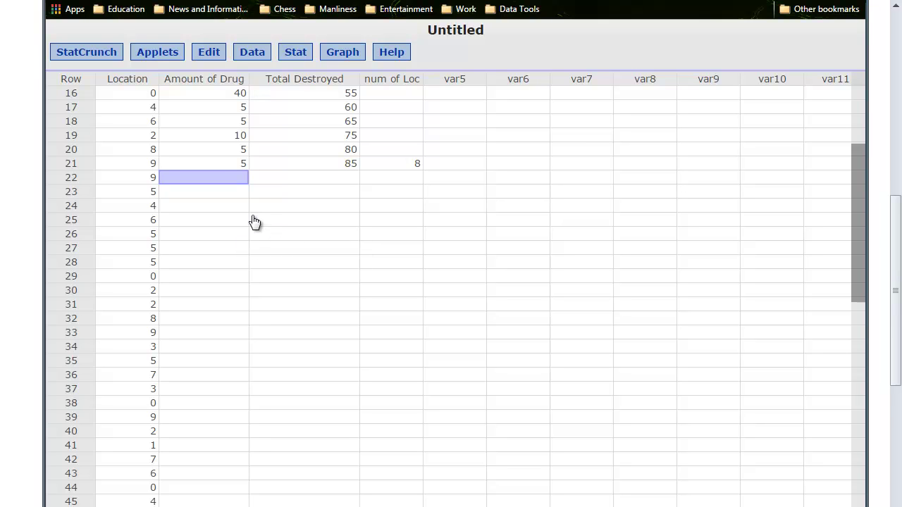
text(5)
key(Tab)
text(5)
click(221, 188)
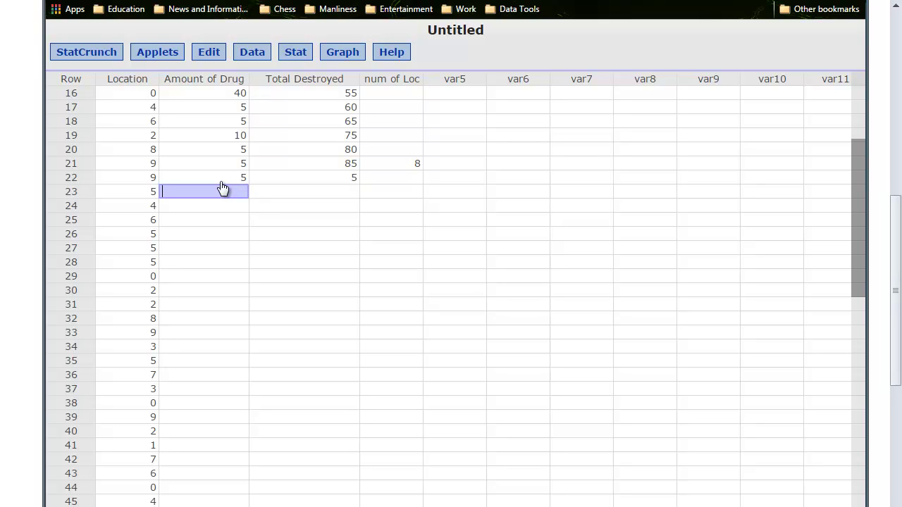
text(5)
key(Tab)
text(10)
click(221, 204)
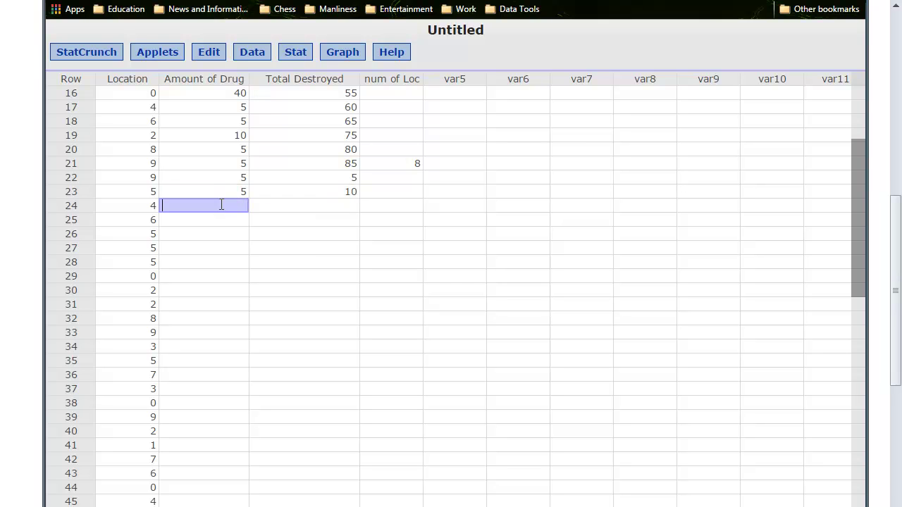
text(5)
key(Tab)
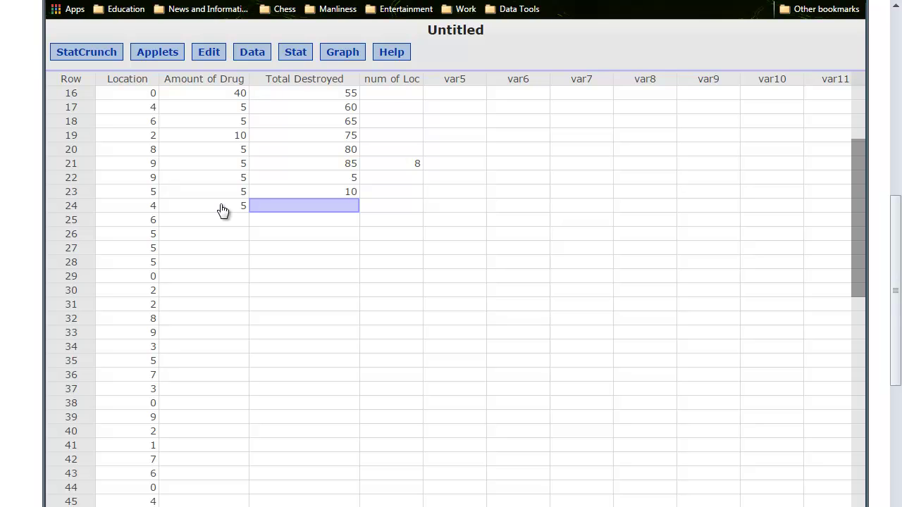
text(15)
- Enter rows 25–27 with drug amounts of 5 and running totals 20, 25 and 30
click(231, 219)
text(5)
key(Tab)
text(20)
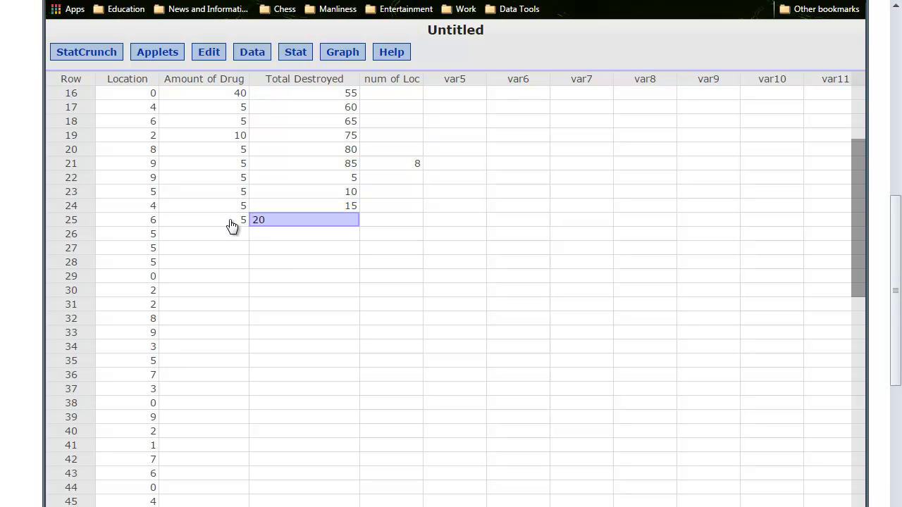
click(240, 236)
text(5)
key(Tab)
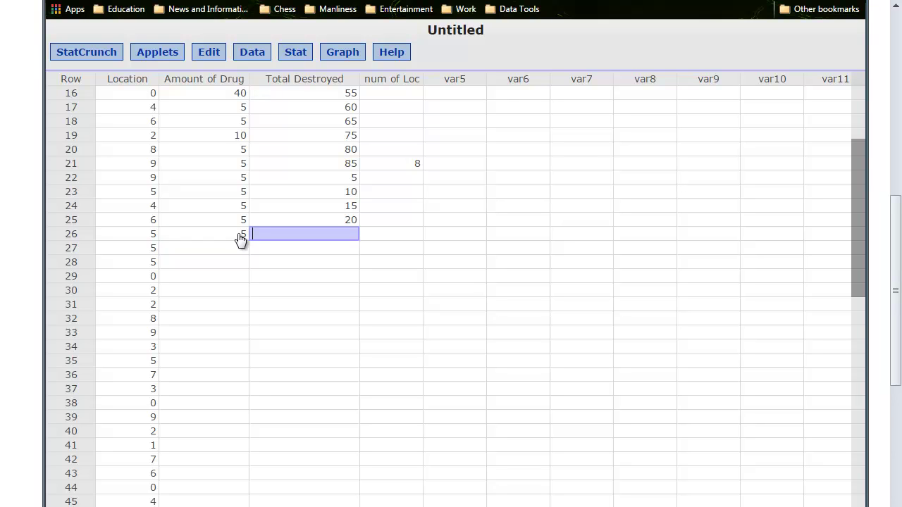
text(25)
click(240, 247)
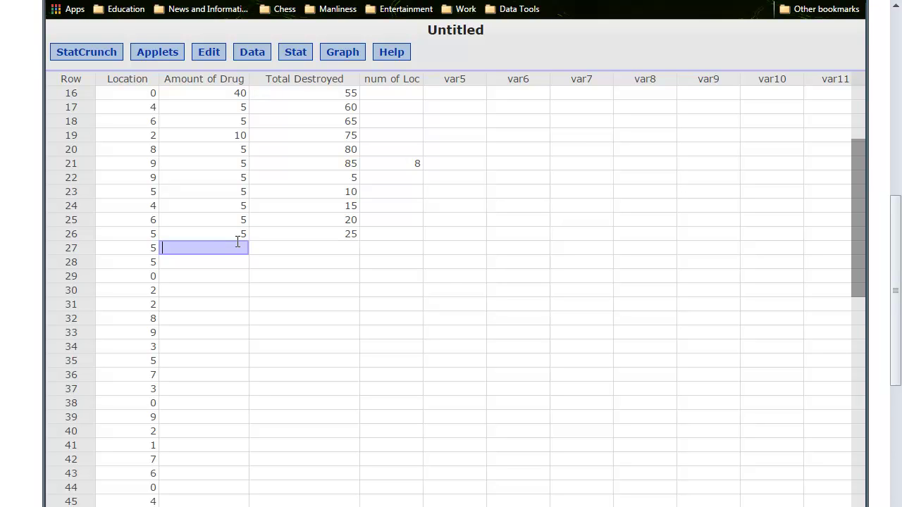
text(5)
key(Tab)
text(30)
- Enter row 28 (5, total 35) and row 29 (40, total 75), correcting a mistyped 30
click(234, 261)
text(5)
key(Tab)
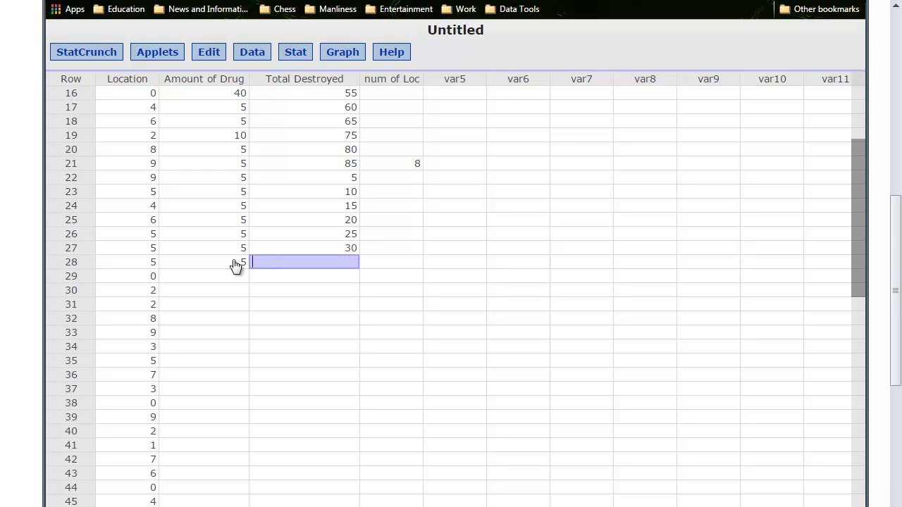
text(30)
key(BackSpace)
key(BackSpace)
text(35)
click(232, 276)
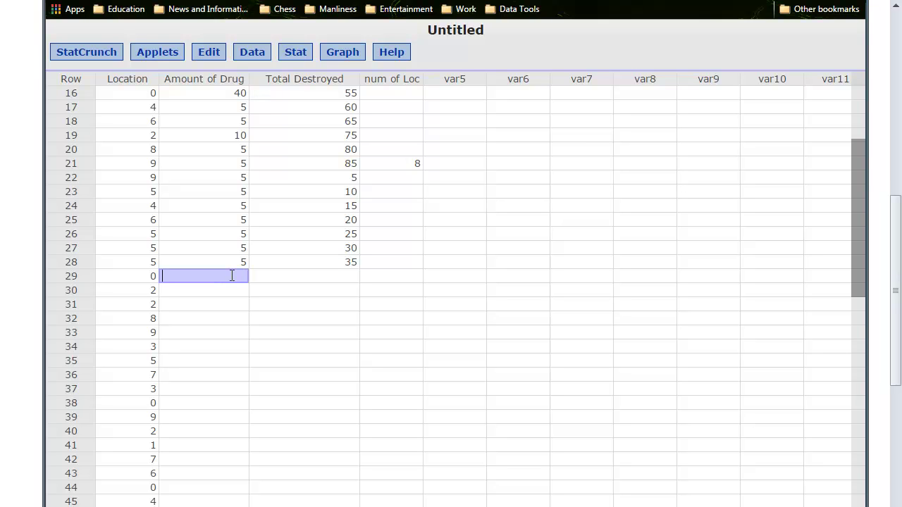
text(40)
key(Tab)
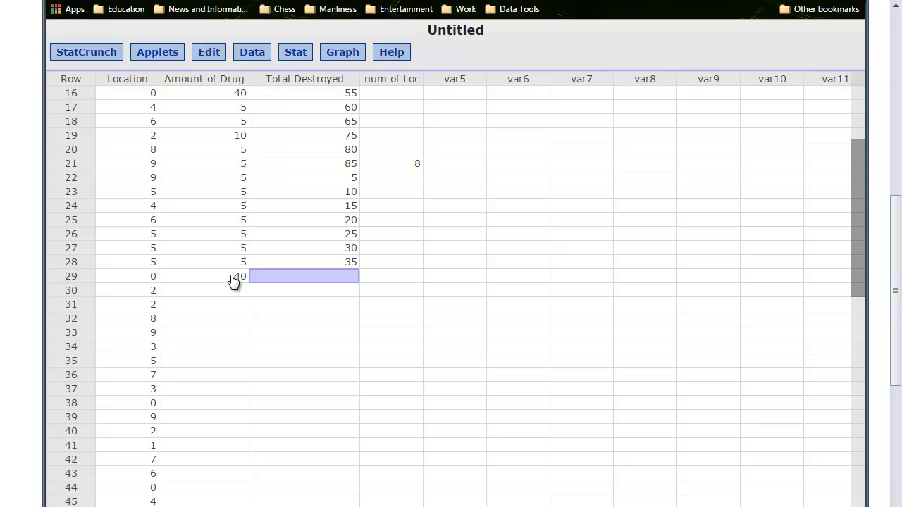
text(75)
- Enter rows 30 and 31 with drug amounts of 5 and totals 80 and 85
click(234, 289)
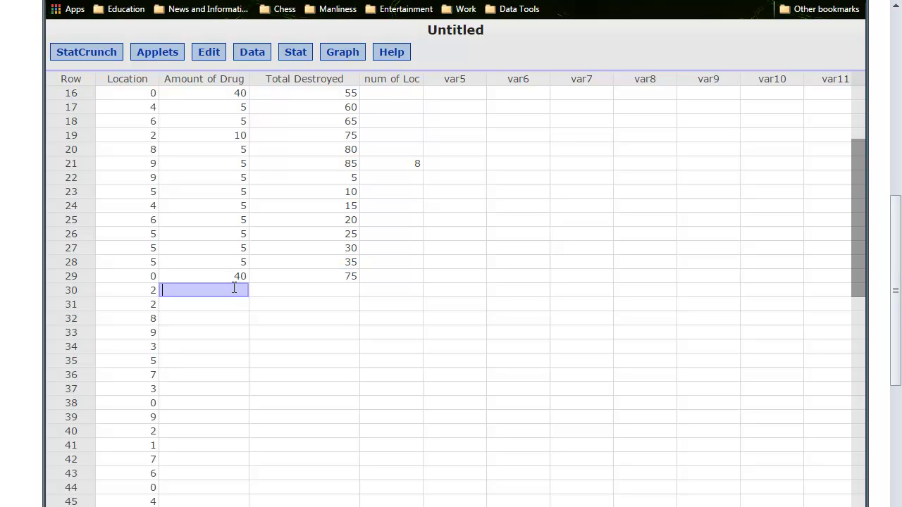
text(5)
key(Tab)
text(80)
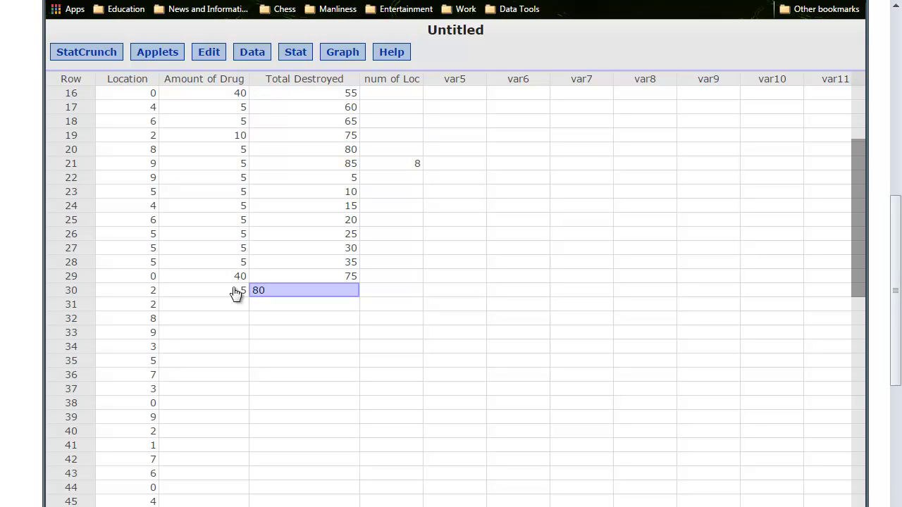
click(236, 304)
text(5)
key(Tab)
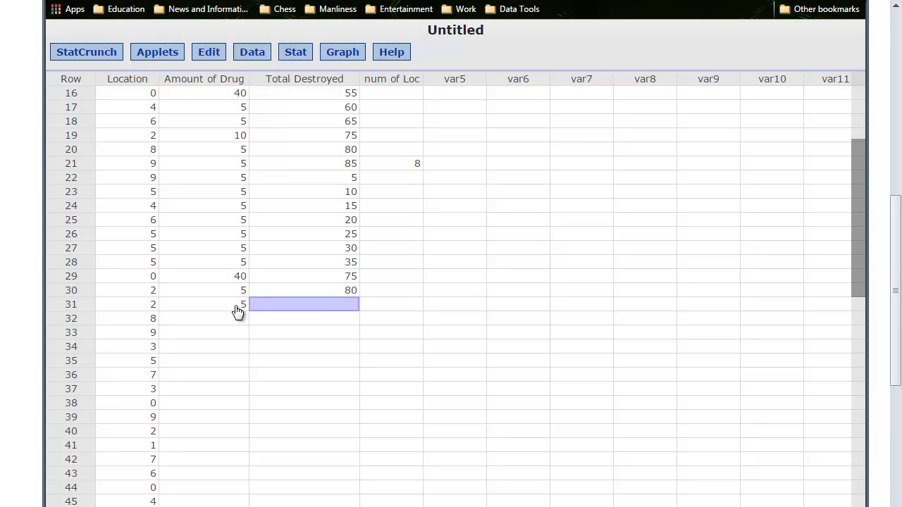
text(85)
- Count the fourth trial's ten totals and record 10 in row 31's num of Loc
click(394, 305)
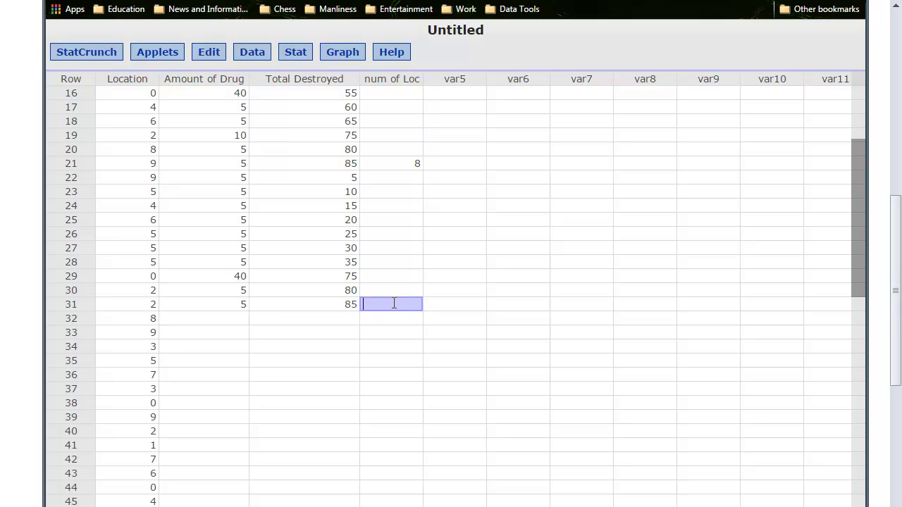
click(351, 180)
click(350, 195)
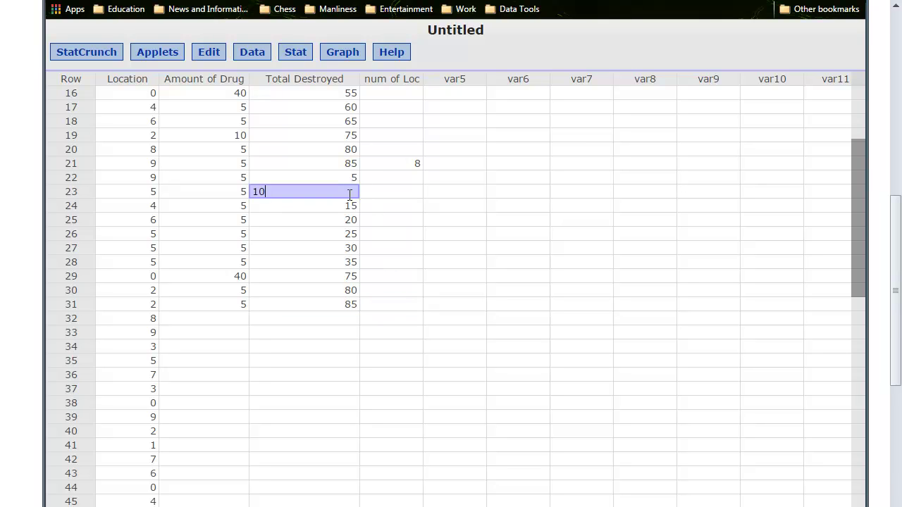
click(351, 208)
click(346, 223)
click(346, 237)
click(346, 247)
click(344, 262)
click(341, 279)
click(342, 291)
click(341, 305)
click(384, 304)
text(10)
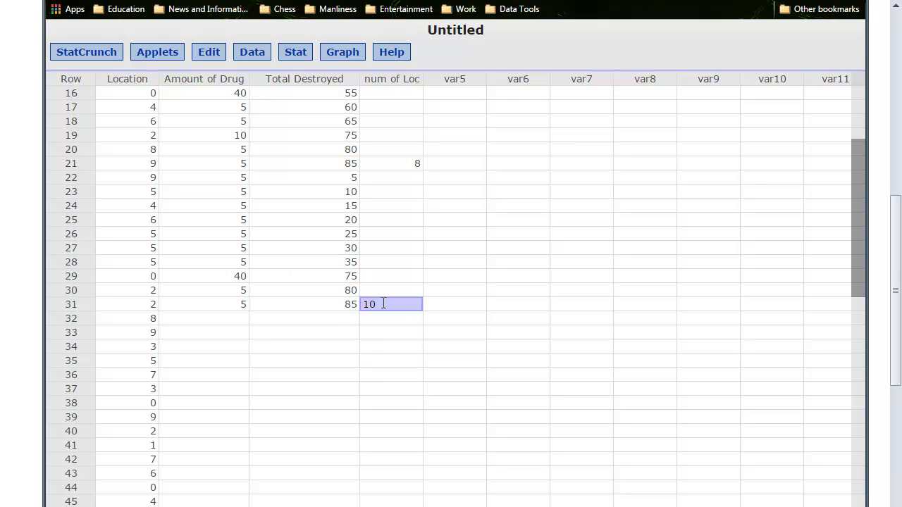
- Start the fifth trial: rows 32–33 with amounts of 5 and totals 5 and 10
click(217, 318)
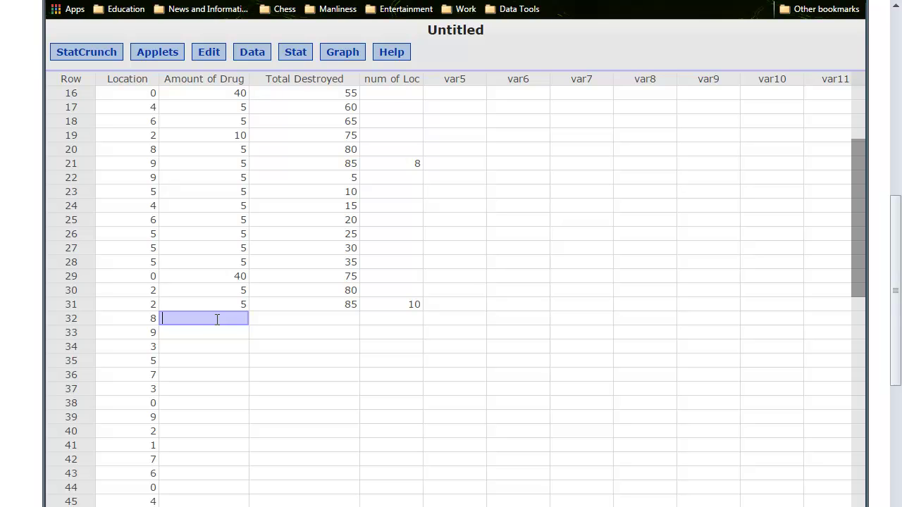
text(5)
key(Tab)
text(5)
click(226, 322)
click(230, 330)
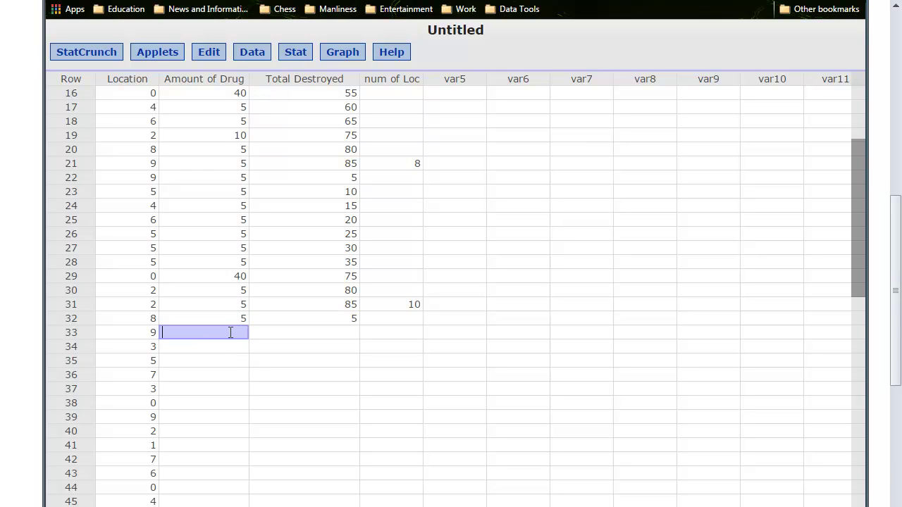
text(5)
key(Tab)
text(1)
key(BackSpace)
text(10)
- Enter row 34 (10, total 20) and row 35 (5, total 25)
click(241, 347)
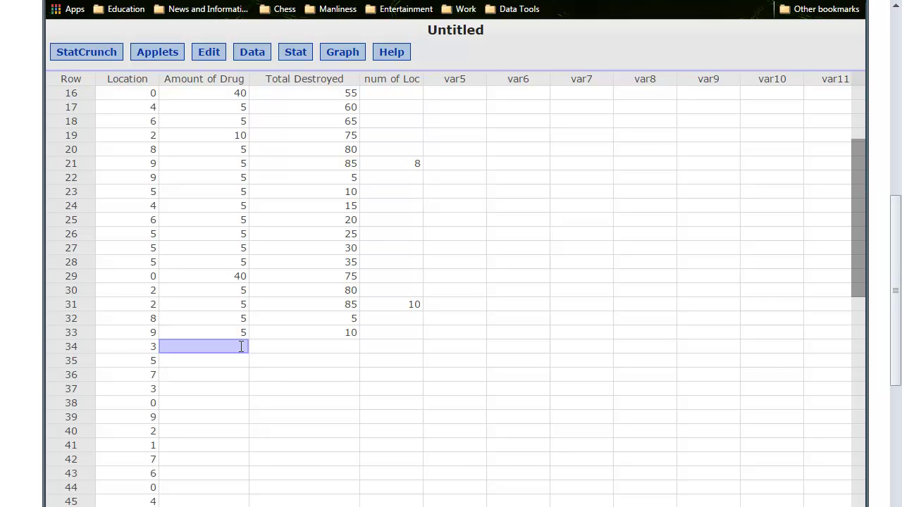
key(alt+Tab)
key(alt+Tab)
text(10)
key(Tab)
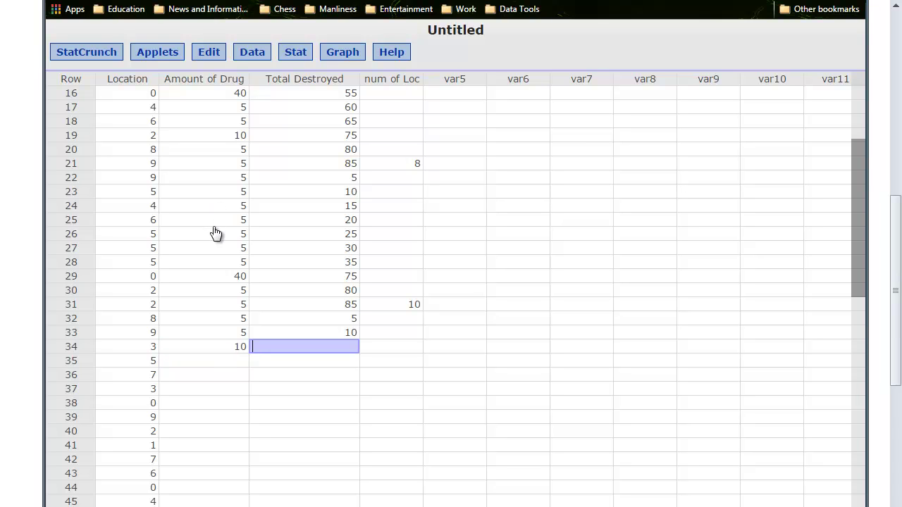
text(20)
click(233, 361)
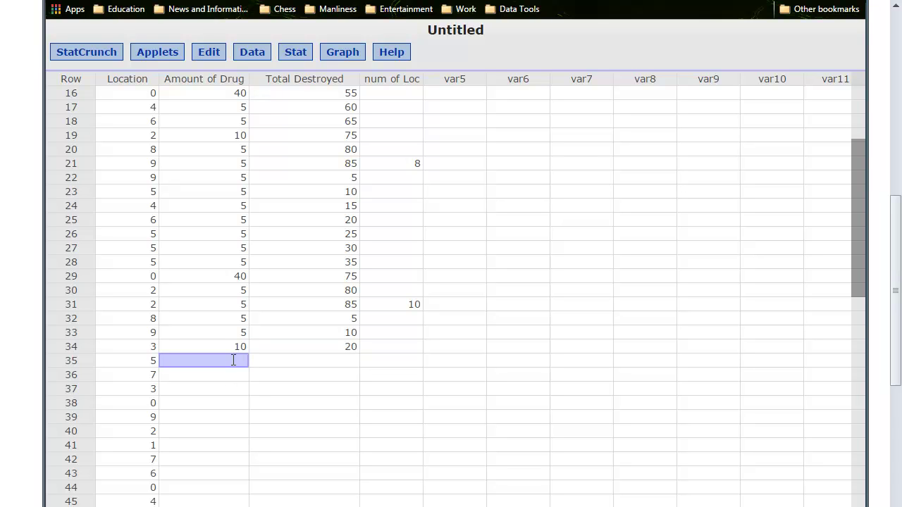
text(5)
key(Tab)
text(2)
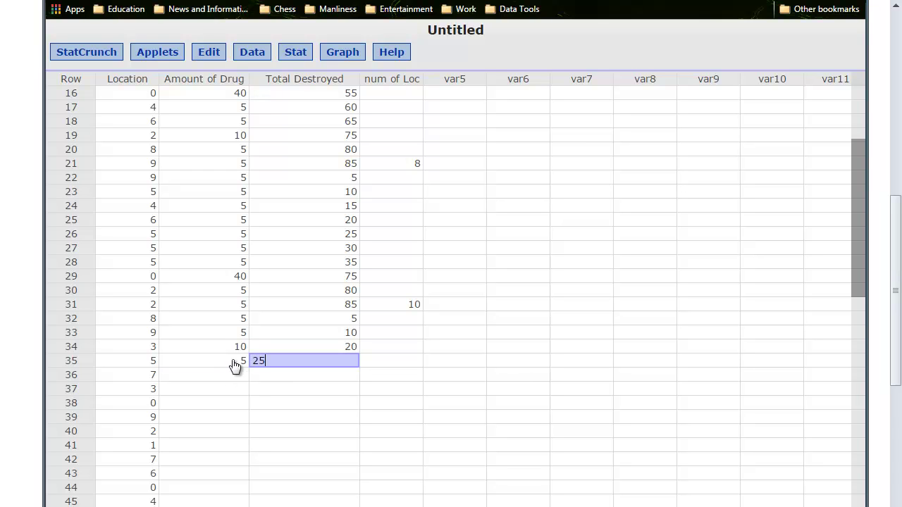
- Enter rows 36–38 with amounts 5, 10 and 40, and totals 30 and 40
click(236, 375)
text(5)
key(Tab)
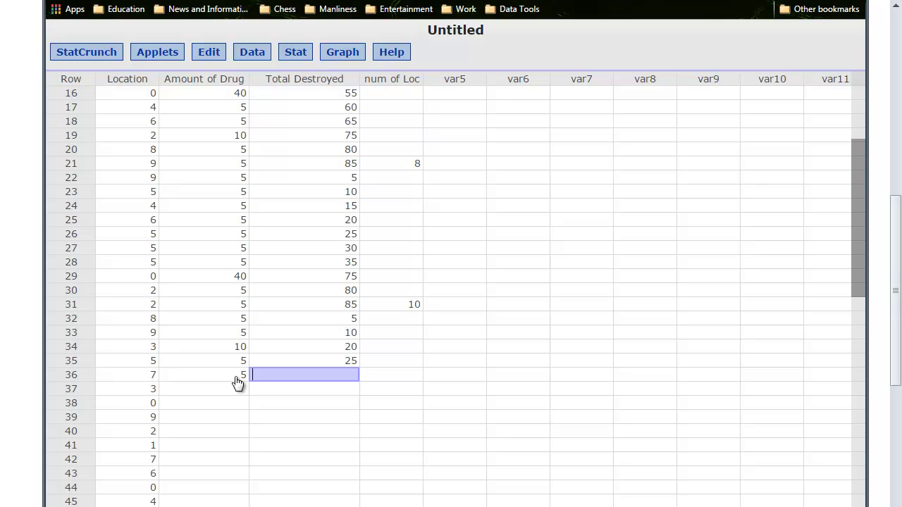
text(30)
key(Tab)
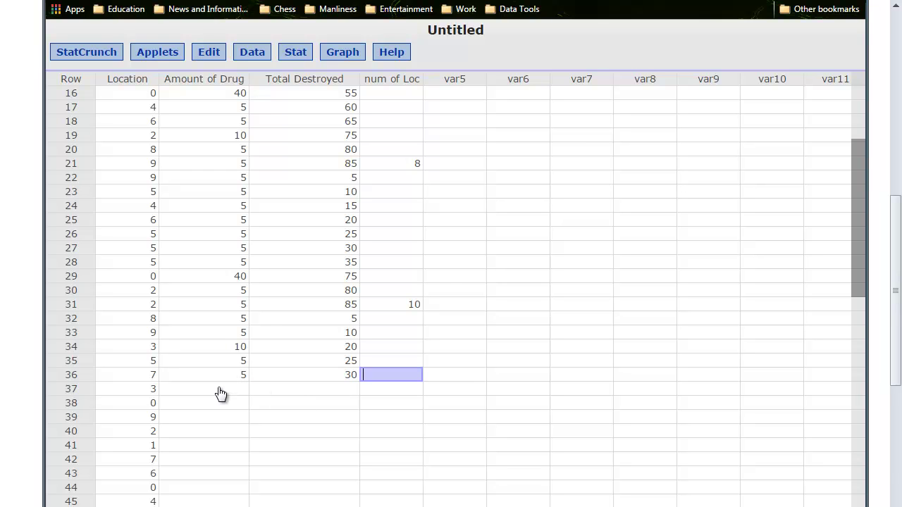
click(219, 388)
text(10)
key(Tab)
text(40)
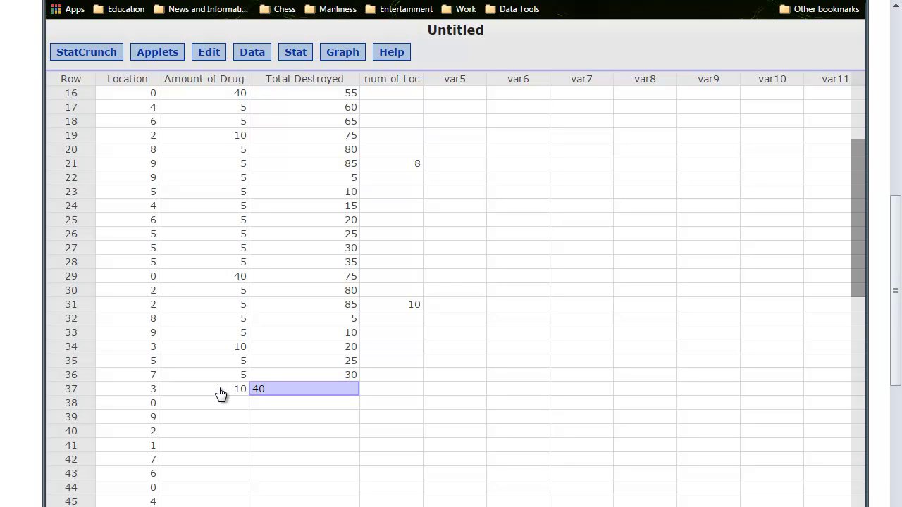
click(226, 402)
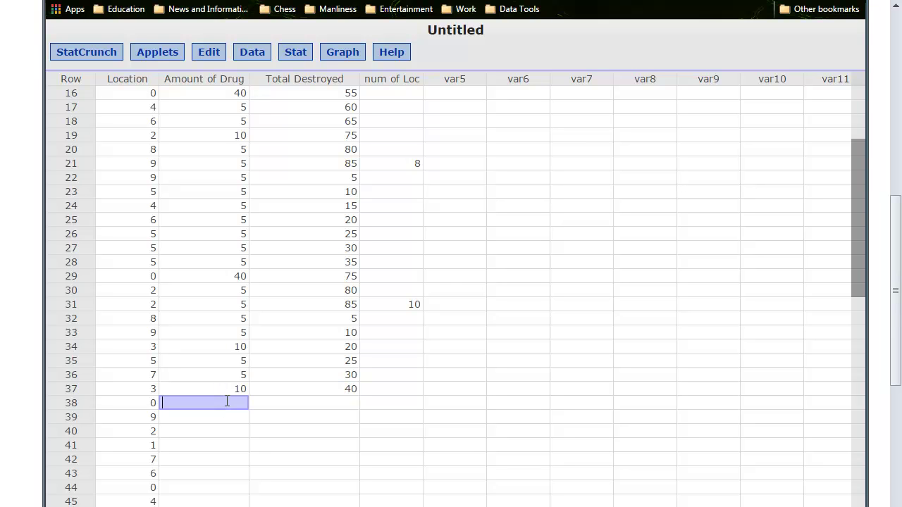
text(40)
key(Tab)
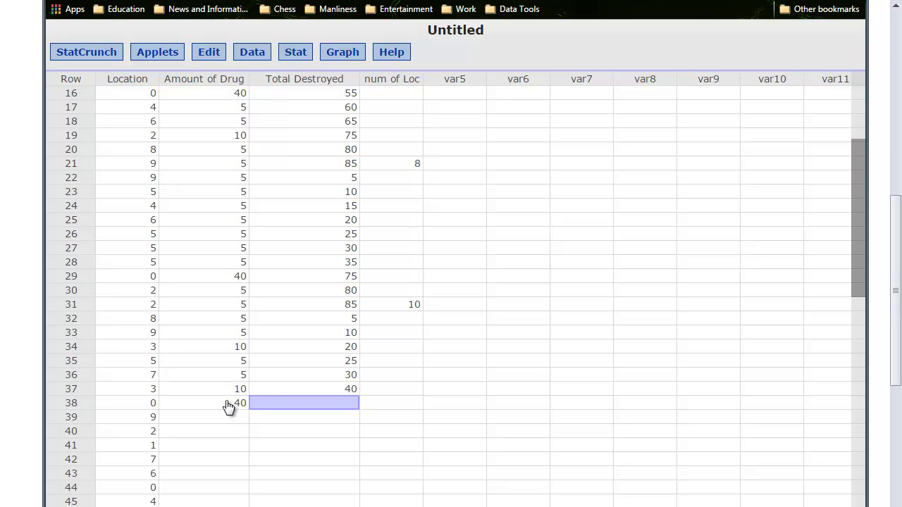
- Record row 38's total of 80 and row 39's total of 85, then count the fifth trial's rows
click(238, 417)
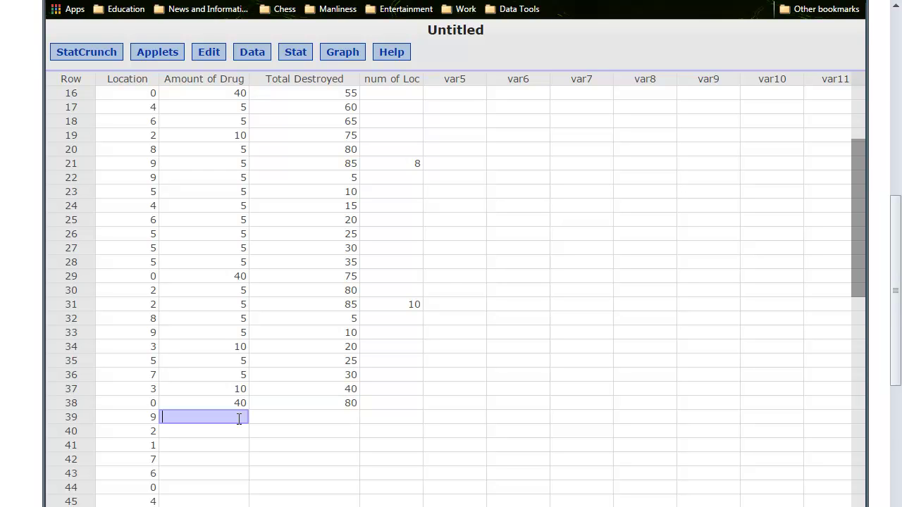
key(Tab)
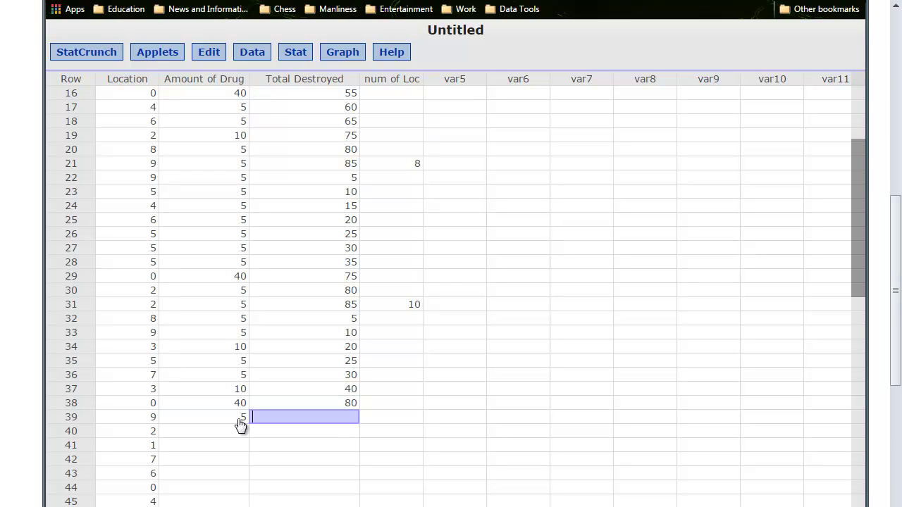
text(85)
click(411, 416)
click(345, 319)
click(342, 333)
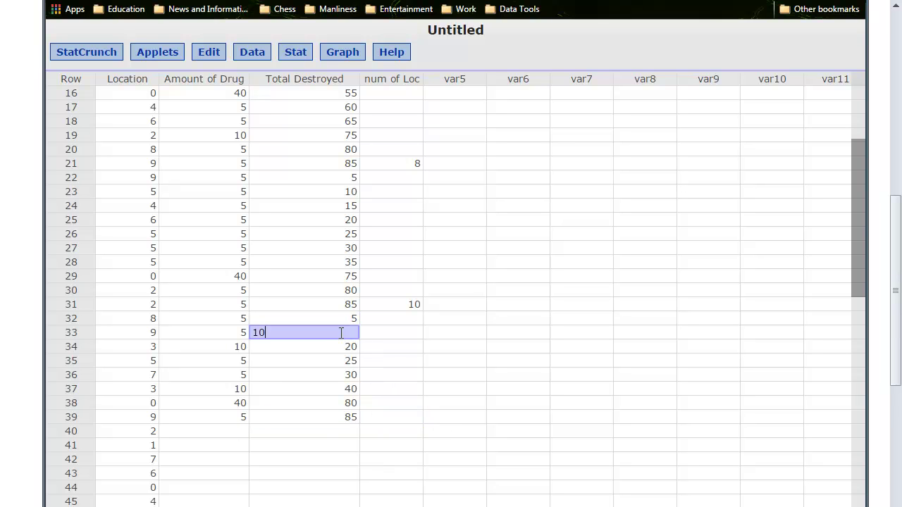
click(342, 346)
click(341, 361)
click(339, 375)
click(337, 388)
click(334, 403)
click(333, 416)
click(391, 418)
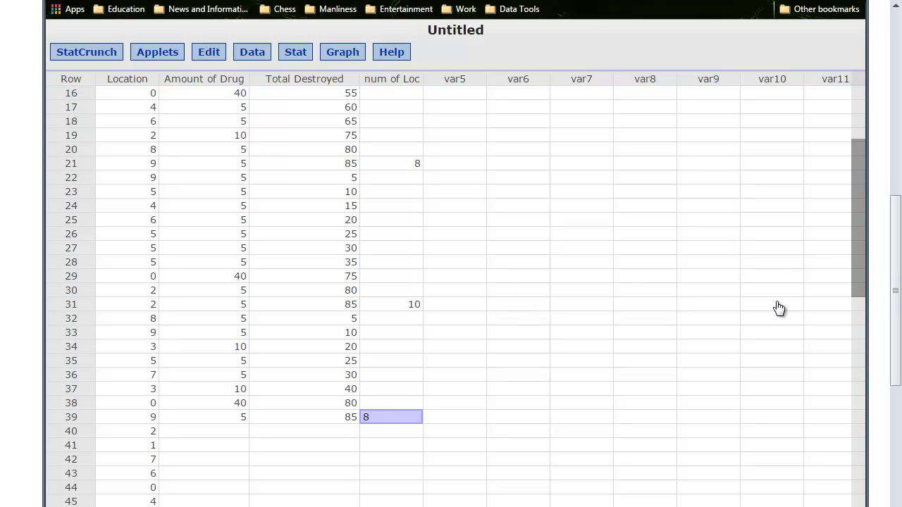
- Scroll to the end of the data and confirm the count of 10 for the trial ending at row 63
drag(858, 262, 831, 347)
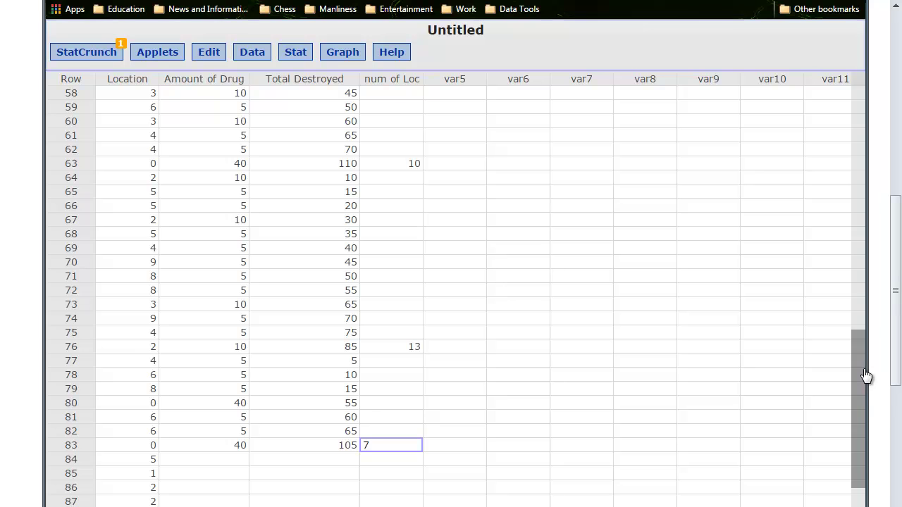
drag(860, 384, 856, 463)
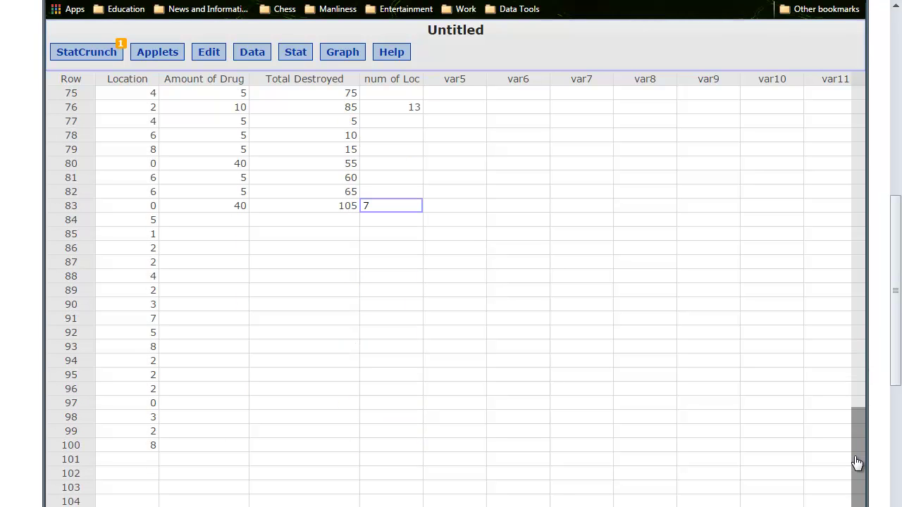
drag(858, 433, 860, 245)
click(414, 261)
text(13)
click(412, 487)
click(403, 348)
click(389, 222)
- Review earlier trial counts: 6 at row 45, 8 at rows 39 and 21, 9 at row 13, 4 at row 4
click(391, 235)
click(417, 151)
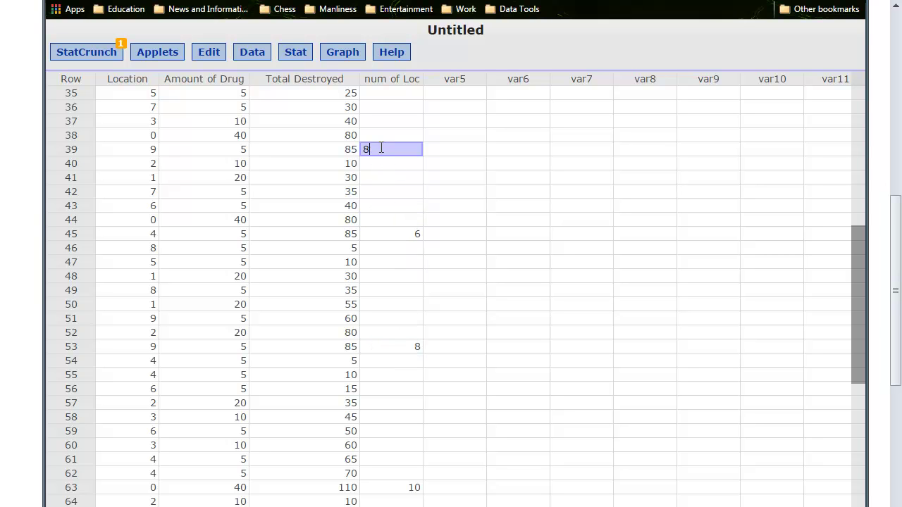
drag(861, 278, 853, 162)
click(419, 407)
click(401, 262)
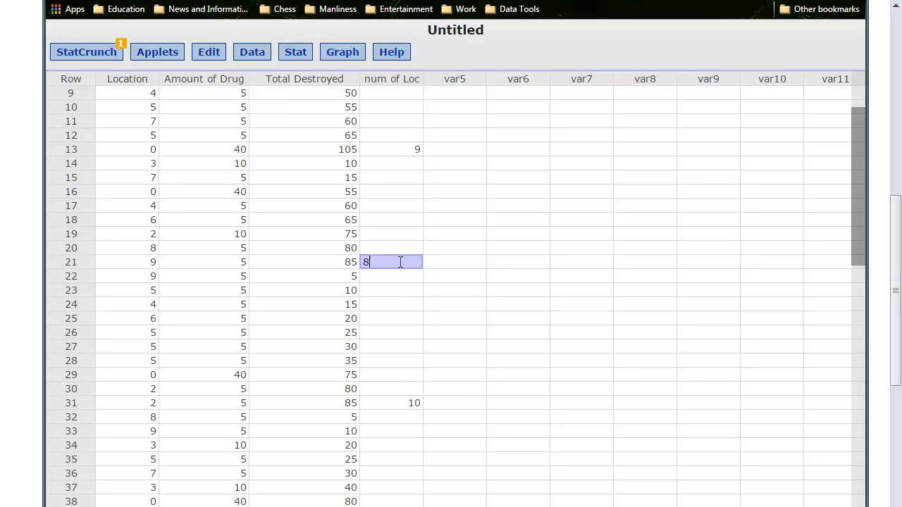
click(397, 137)
click(371, 149)
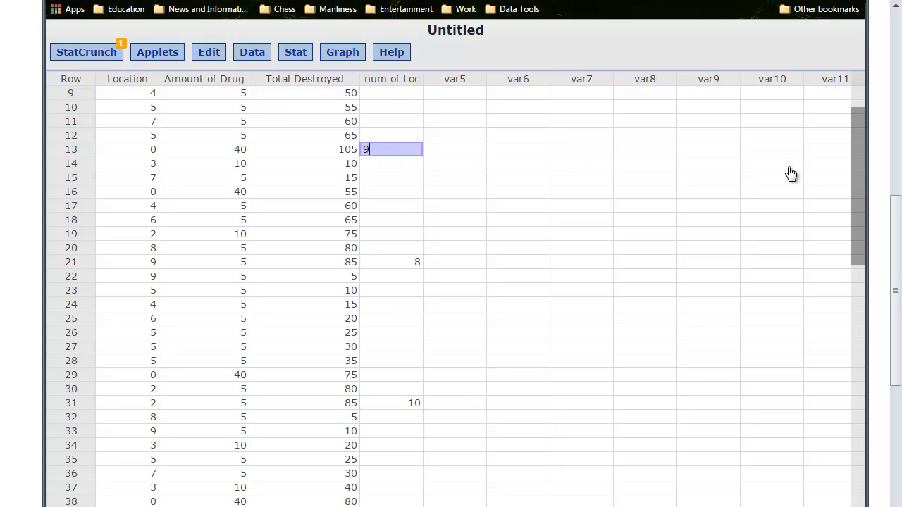
drag(851, 179, 845, 91)
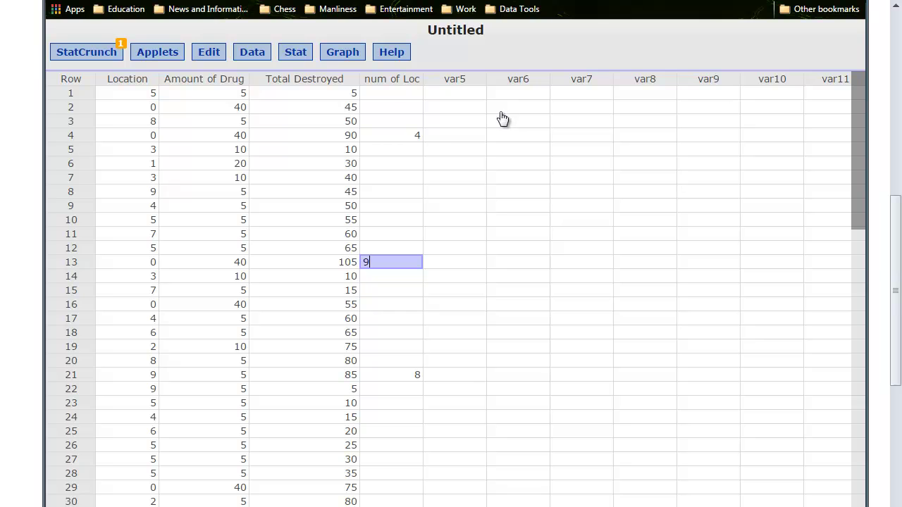
click(402, 135)
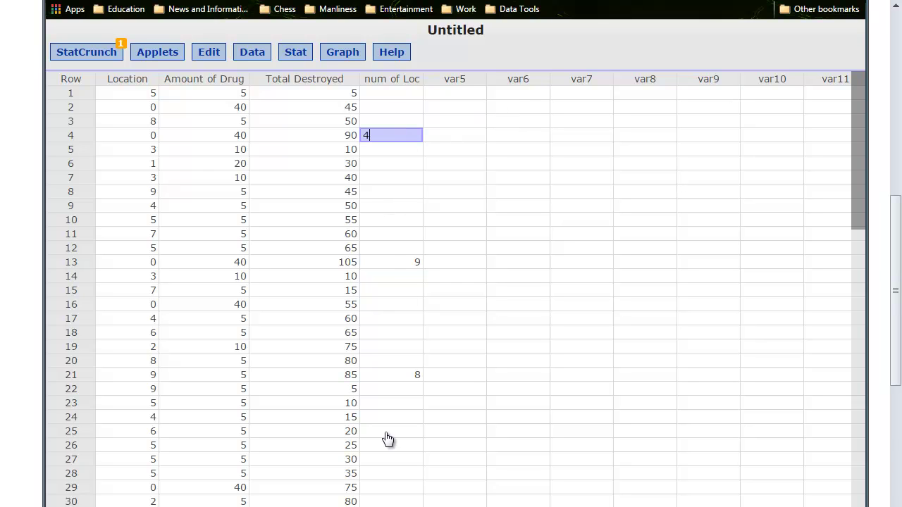
- Run column summary stats on num of Loc for Mean and Median, getting 8.3 and 8
click(288, 54)
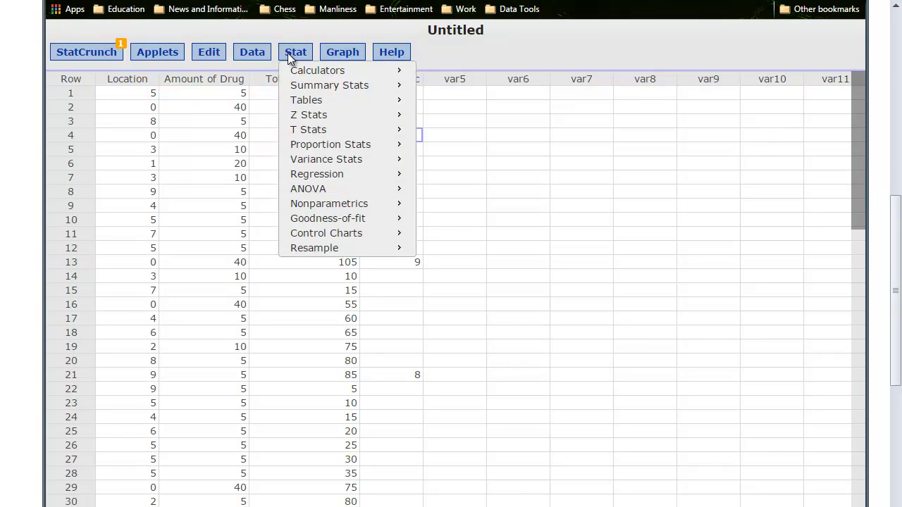
mouse_move(339, 88)
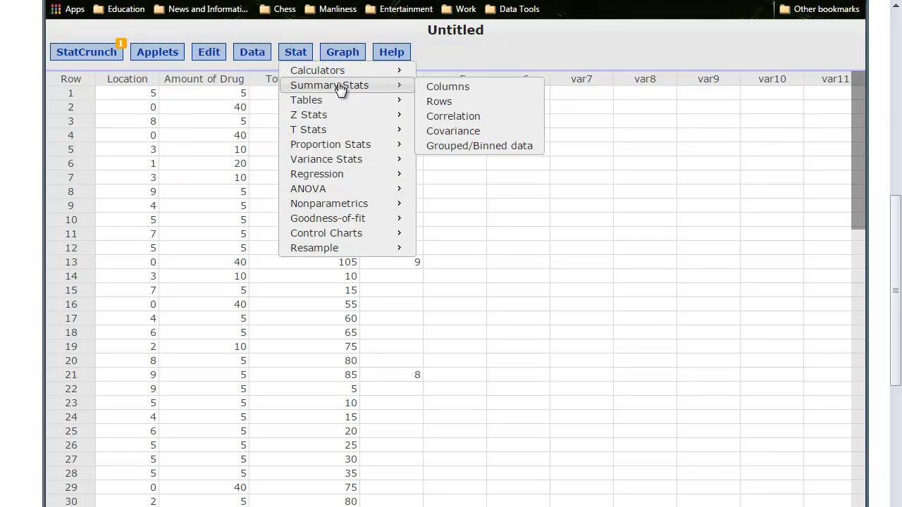
click(463, 95)
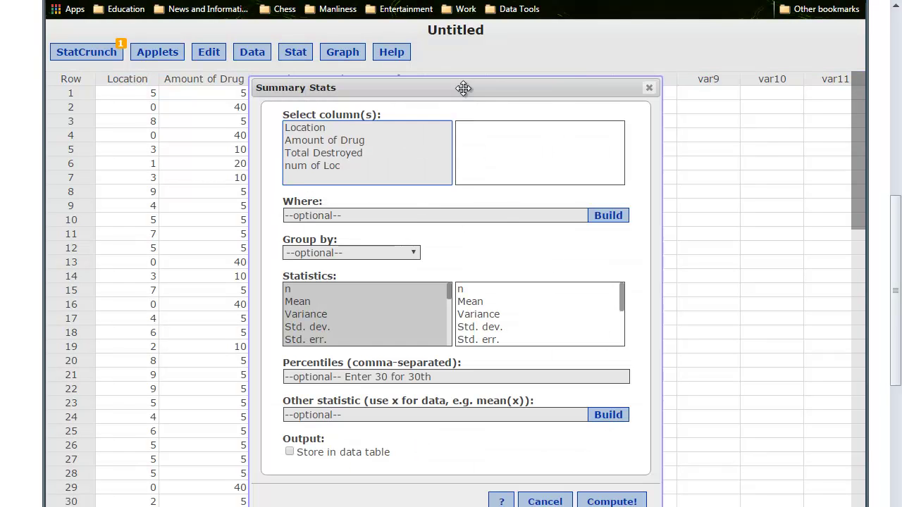
click(336, 166)
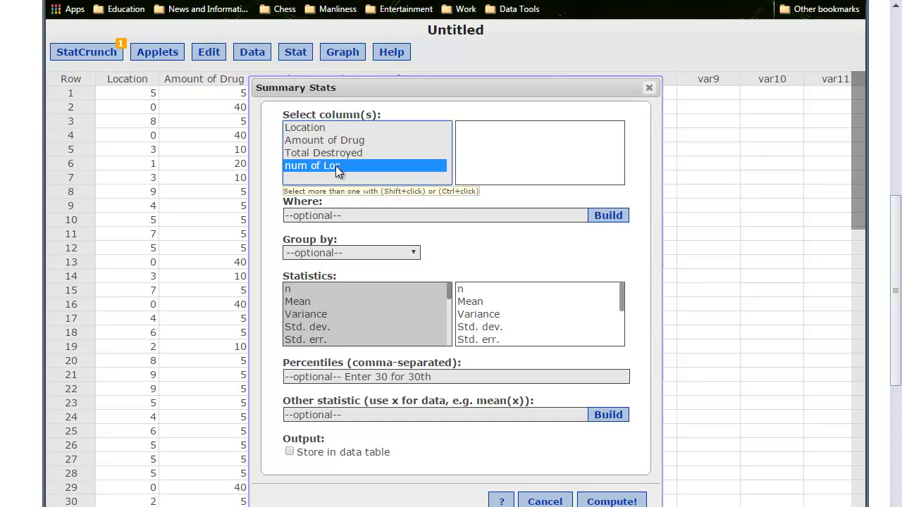
click(308, 302)
scroll(450, 293, down, 1)
ctrl+click(308, 338)
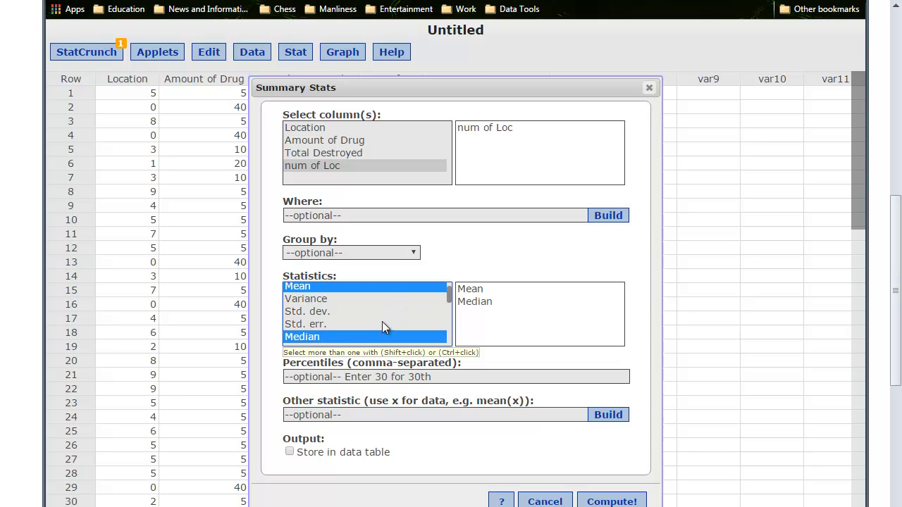
click(590, 501)
drag(741, 130, 510, 137)
drag(556, 203, 623, 200)
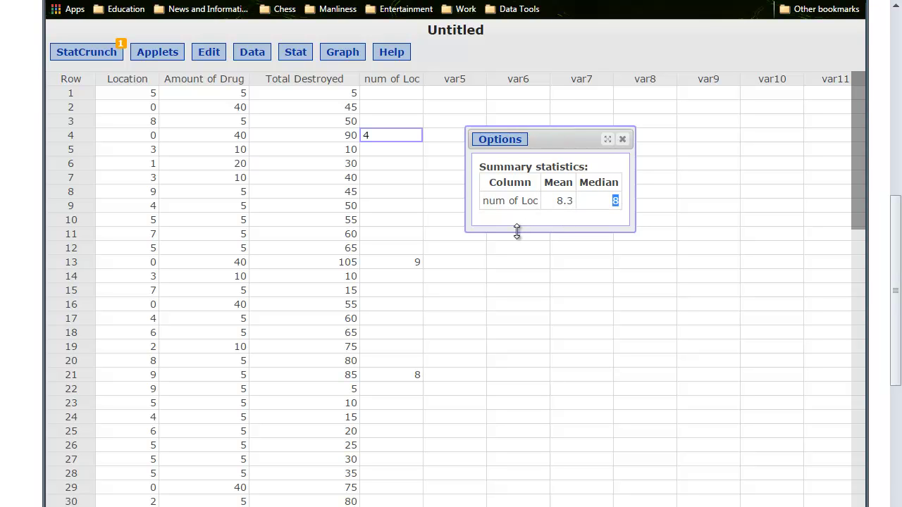
drag(560, 203, 618, 201)
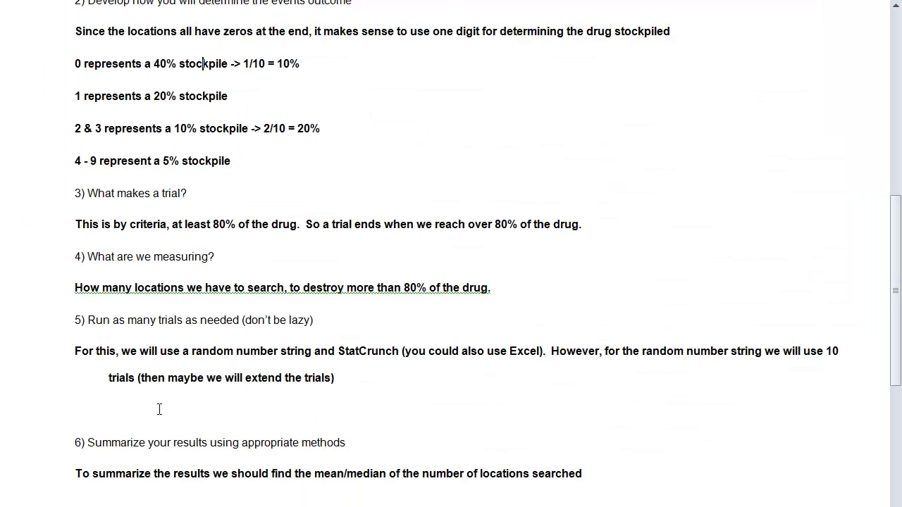
- Finish step 6's answer with 'to 8.3 locations' and highlight the question's more-than-8 splitting-up sentence
scroll(157, 405, down, 2)
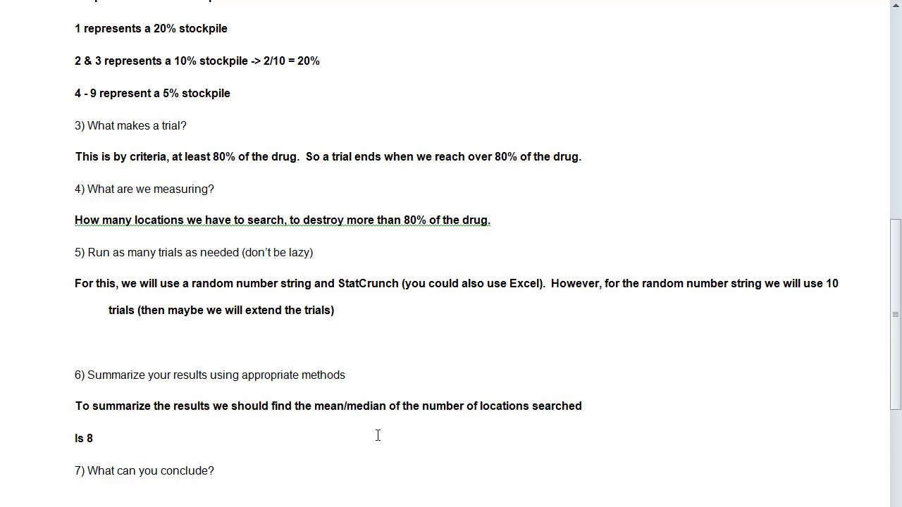
text(to 8.3 locations)
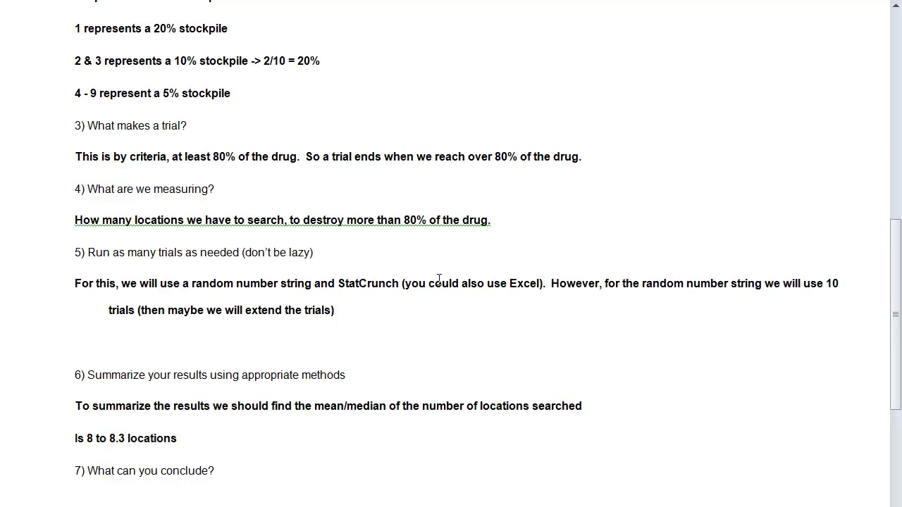
scroll(439, 279, up, 10)
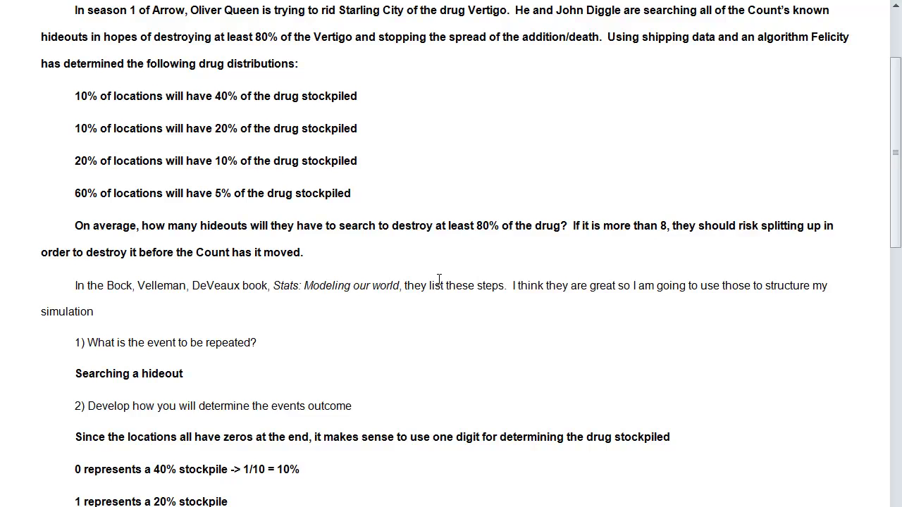
scroll(439, 279, up, 2)
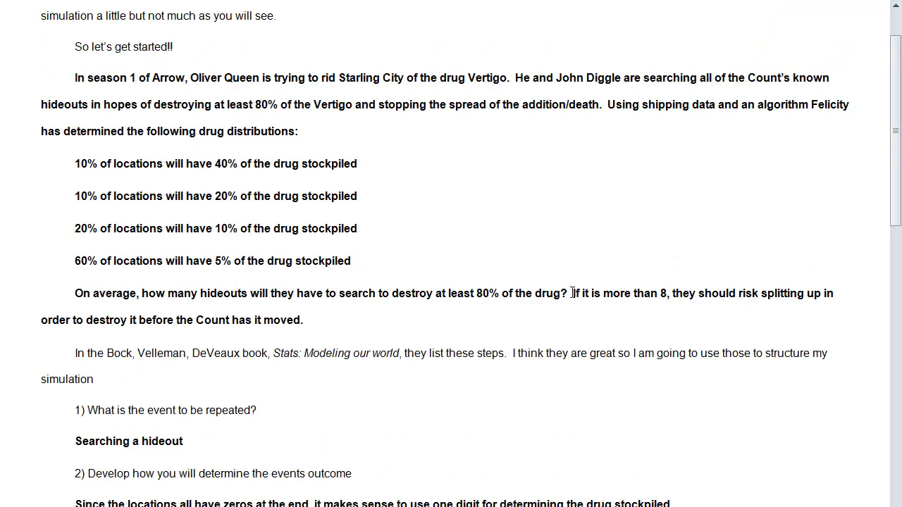
drag(573, 294, 834, 291)
drag(40, 320, 299, 326)
scroll(299, 326, down, 8)
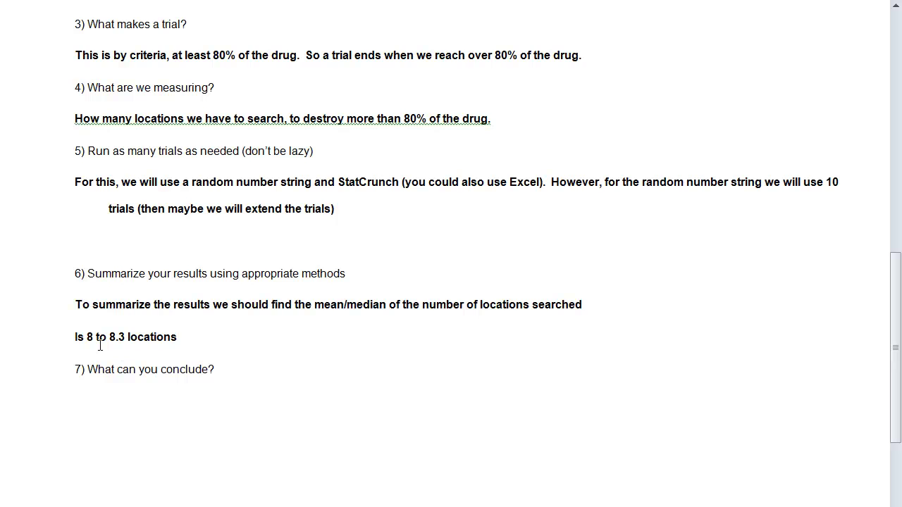
- Answer step 7 with 'That they should split up and take different locations', correcting the misspelling
drag(86, 334, 177, 338)
click(239, 369)
key(Return)
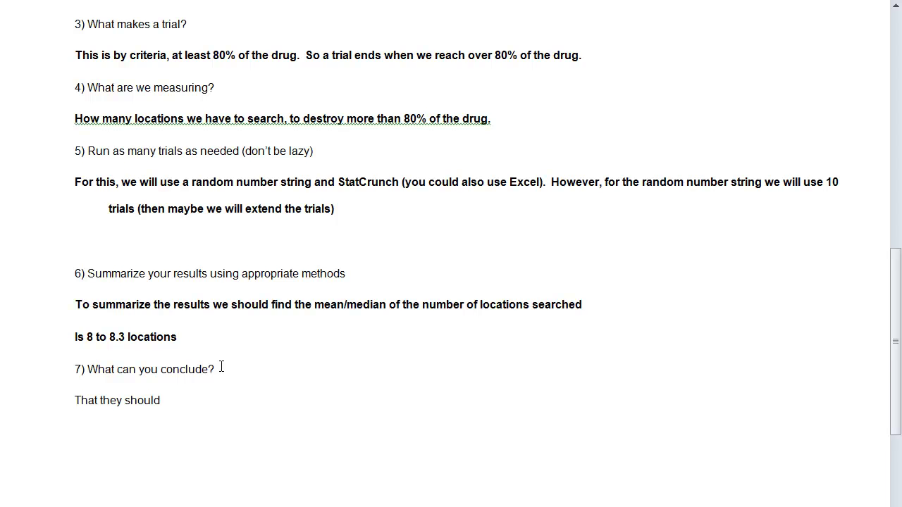
text(That they should split up and take differnet locations)
right_click(275, 403)
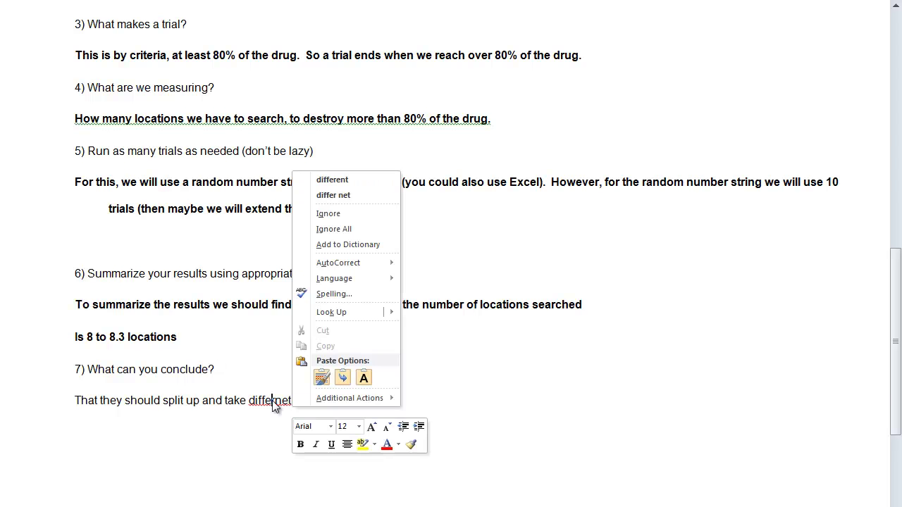
click(341, 177)
click(376, 402)
- Add the closing line 'And that makes us HAPPY!' below the step 7 conclusion
drag(110, 338, 123, 338)
click(258, 413)
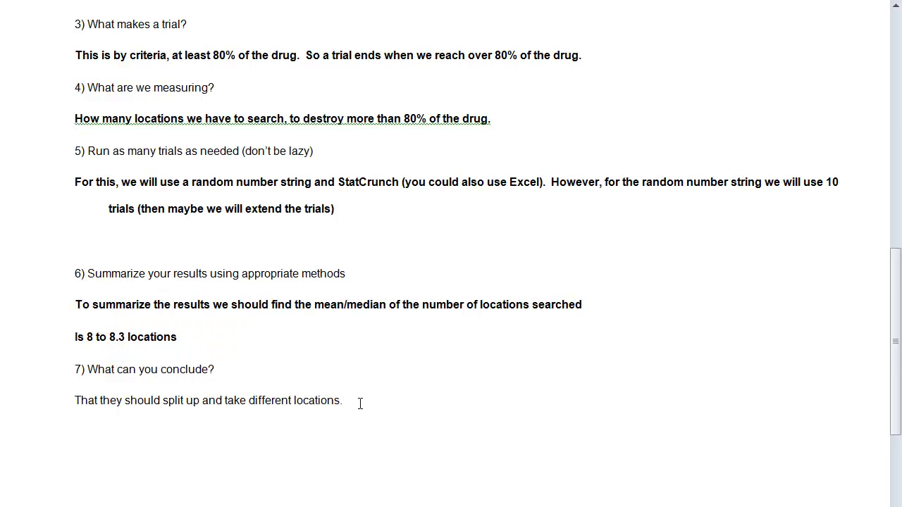
key(Return)
key(Return)
text(And that makes us HAPPY!)
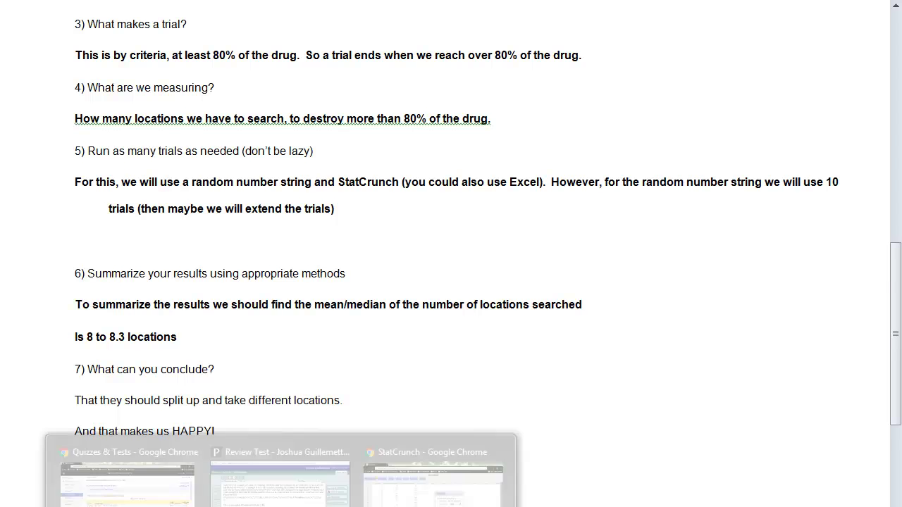
- Create a StatCrunch histogram of the num of Loc column
click(422, 462)
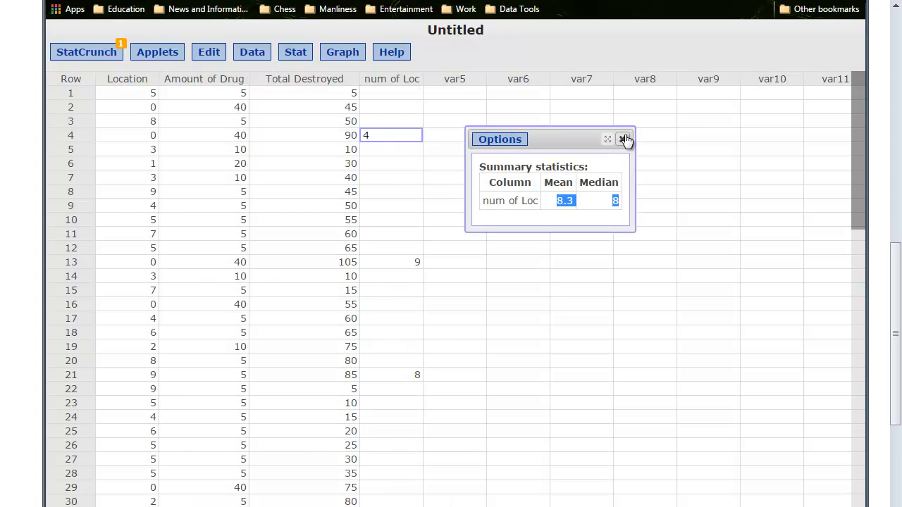
click(333, 51)
click(345, 115)
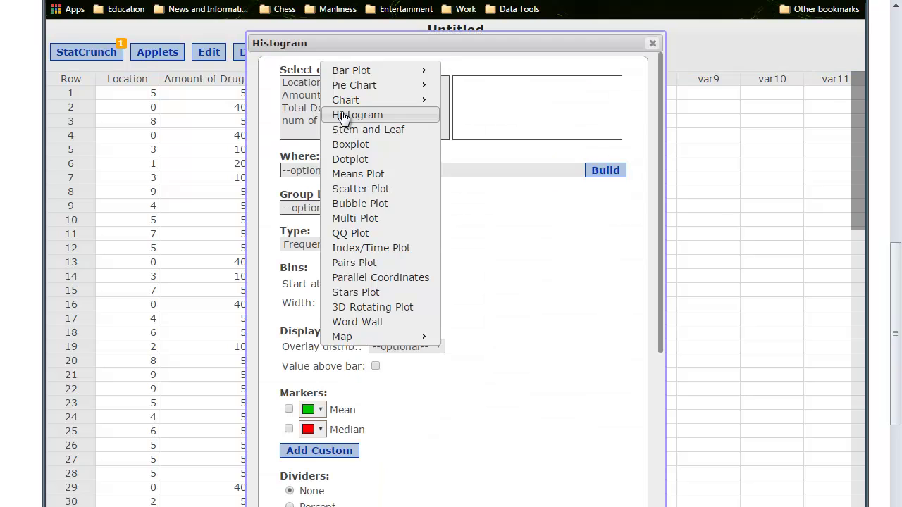
click(320, 119)
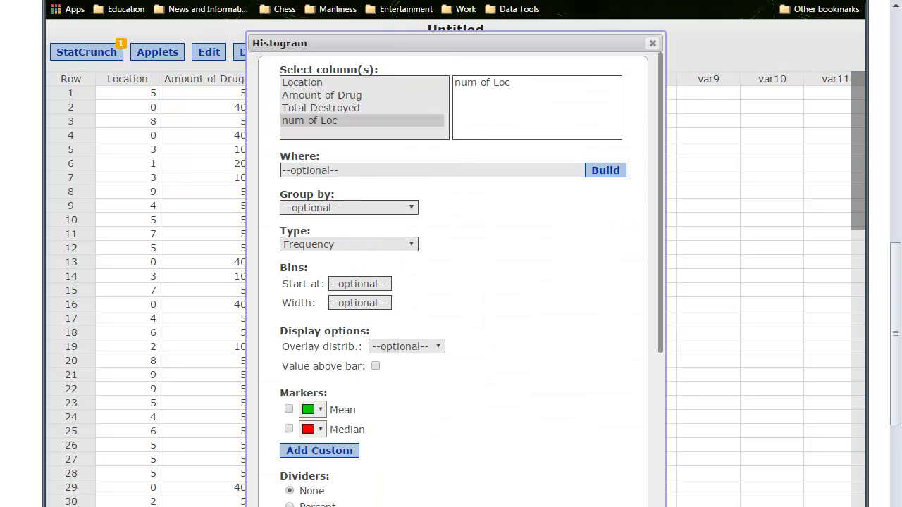
click(590, 506)
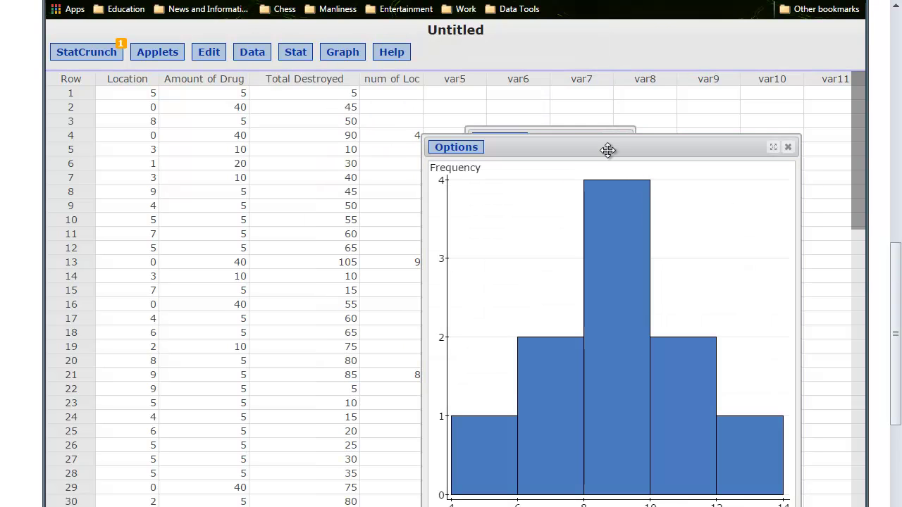
drag(608, 147, 444, 93)
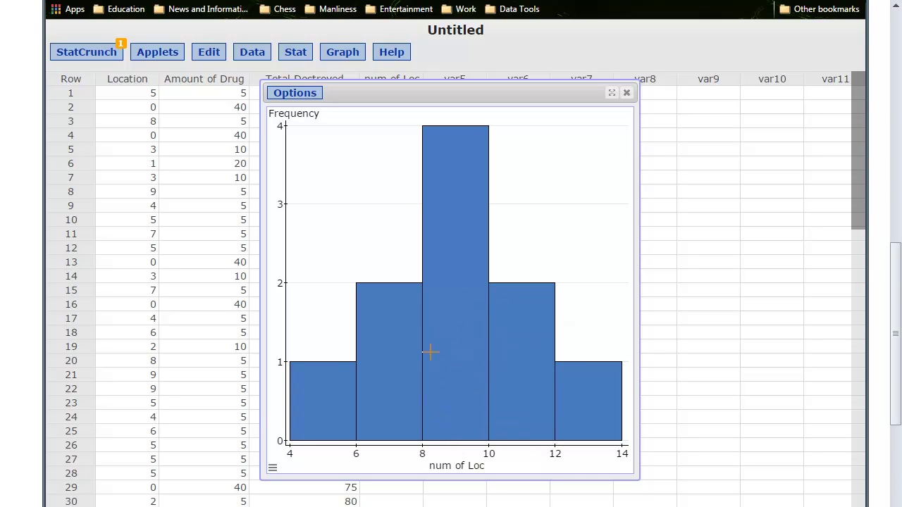
- Check the histogram's peak of 4 trials in the 8–10 bin, then select the 'And that makes us HAPPY!' line in Word
mouse_move(453, 339)
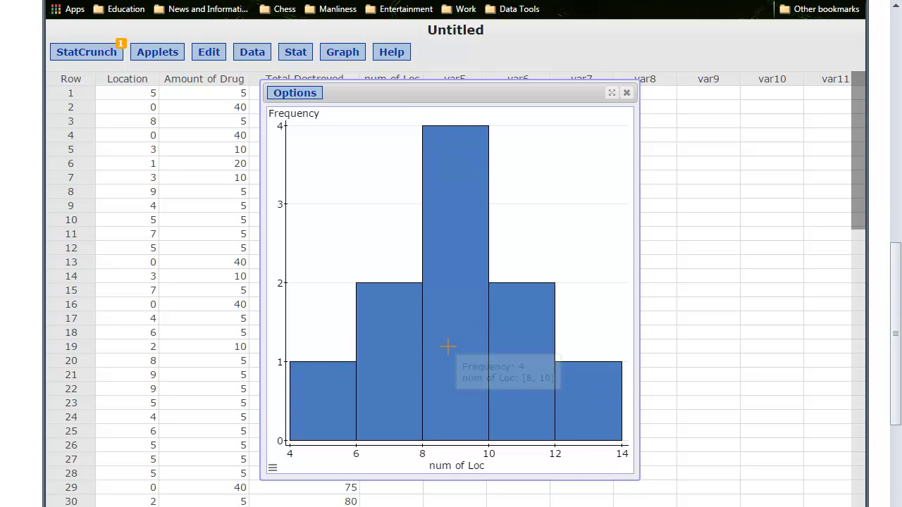
mouse_move(461, 313)
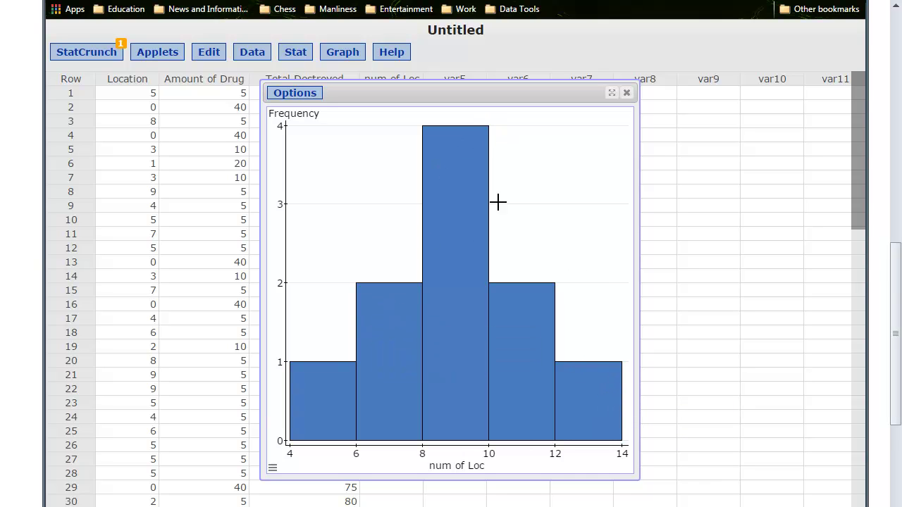
key(alt+Tab)
drag(219, 430, 92, 430)
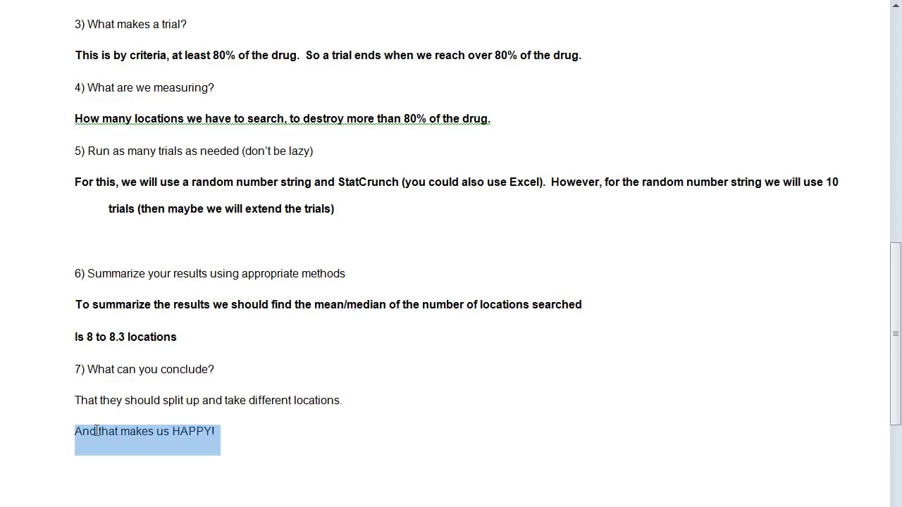